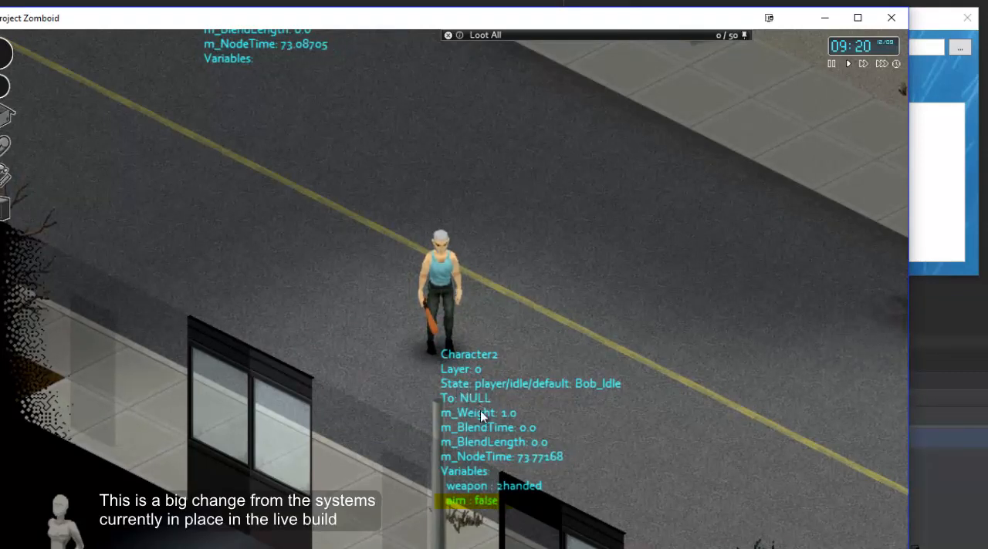
# Switch to AnimZed and open the default node of the player set's idle state.
pyautogui.click(914, 239)
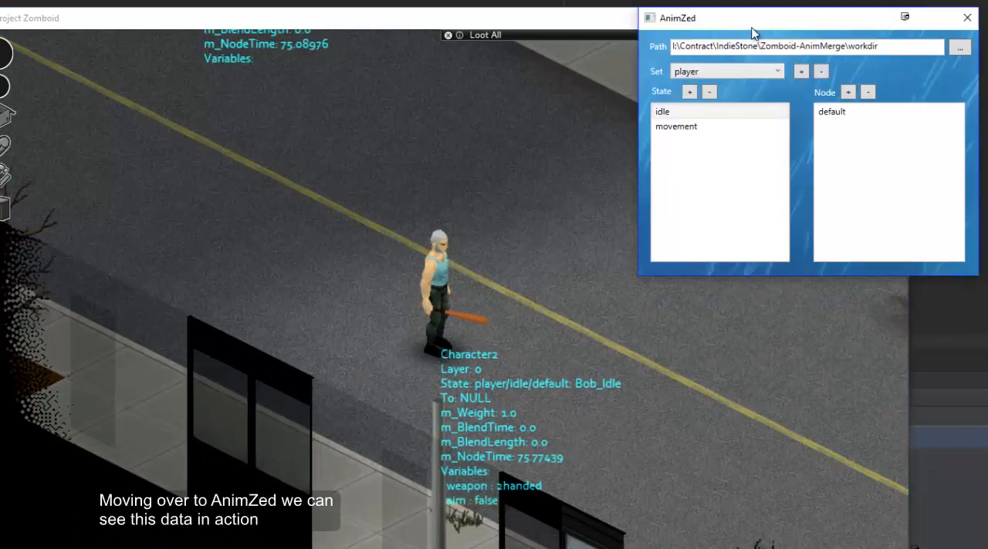
pyautogui.click(680, 73)
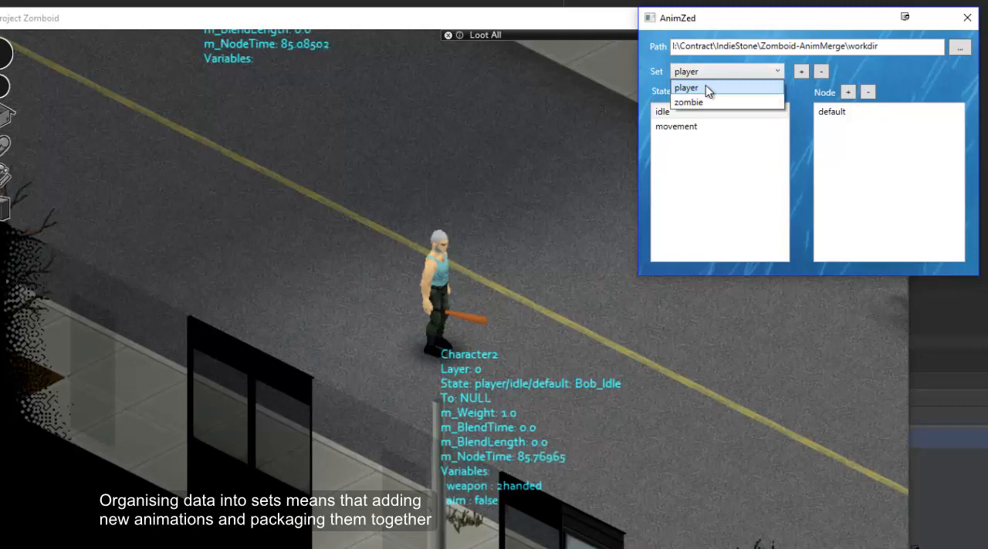
pyautogui.click(706, 87)
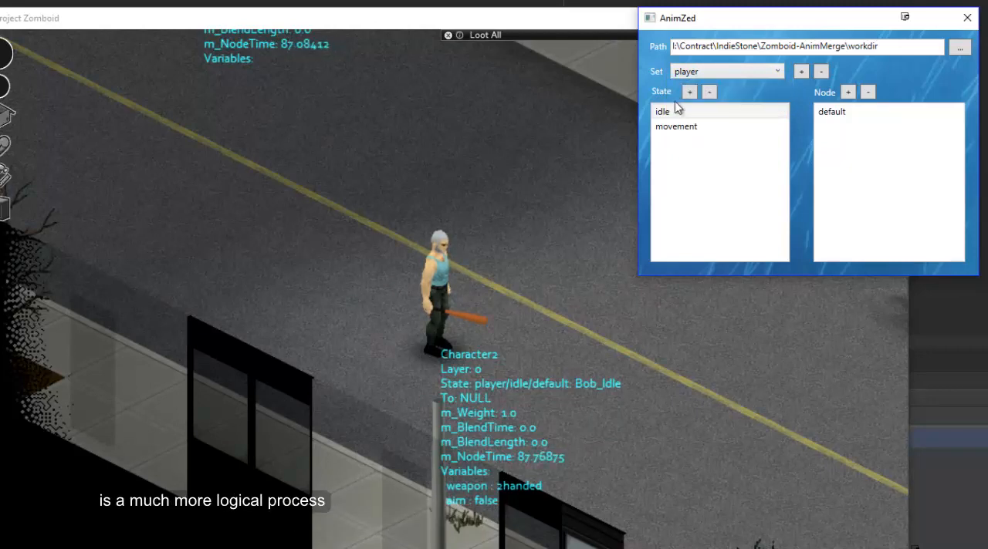
pyautogui.click(678, 112)
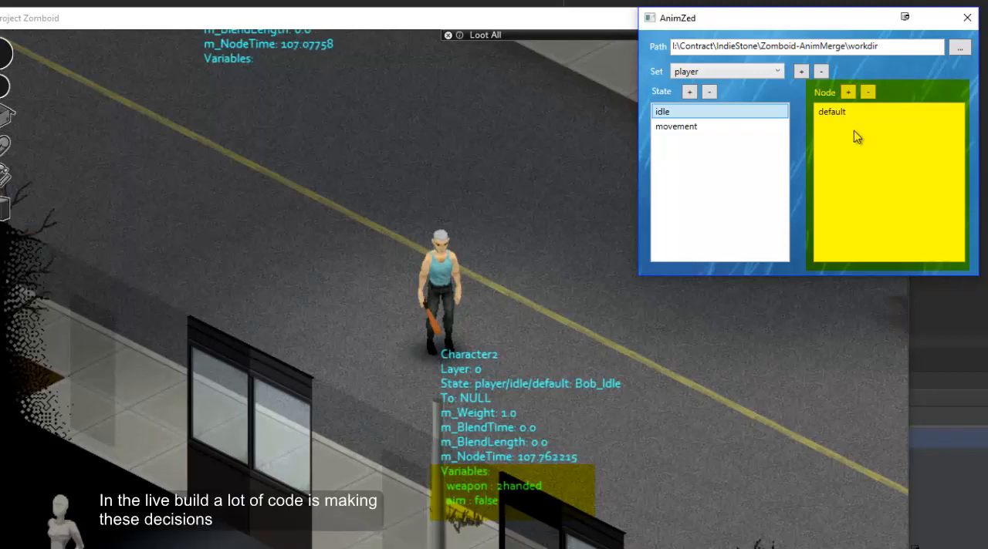
pyautogui.click(854, 109)
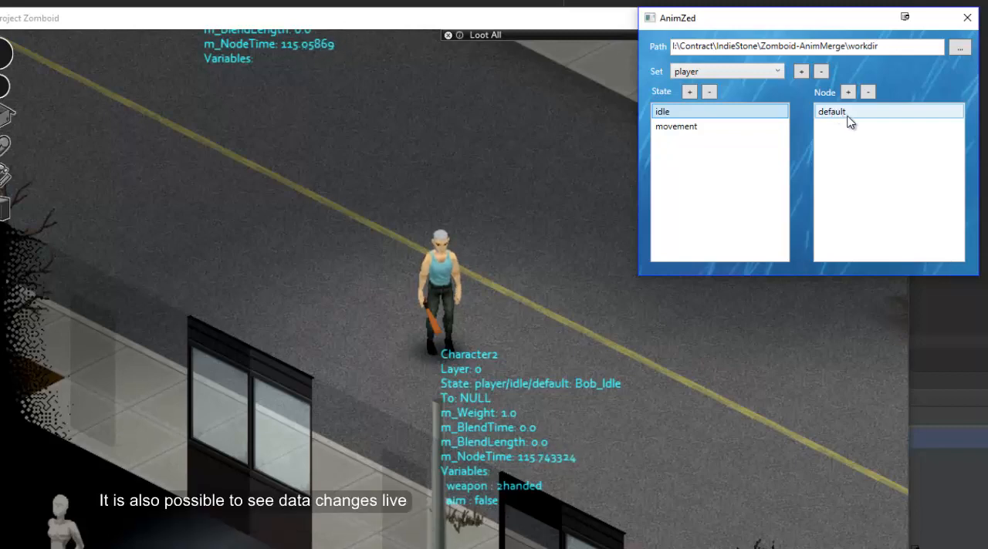
pyautogui.doubleClick(841, 112)
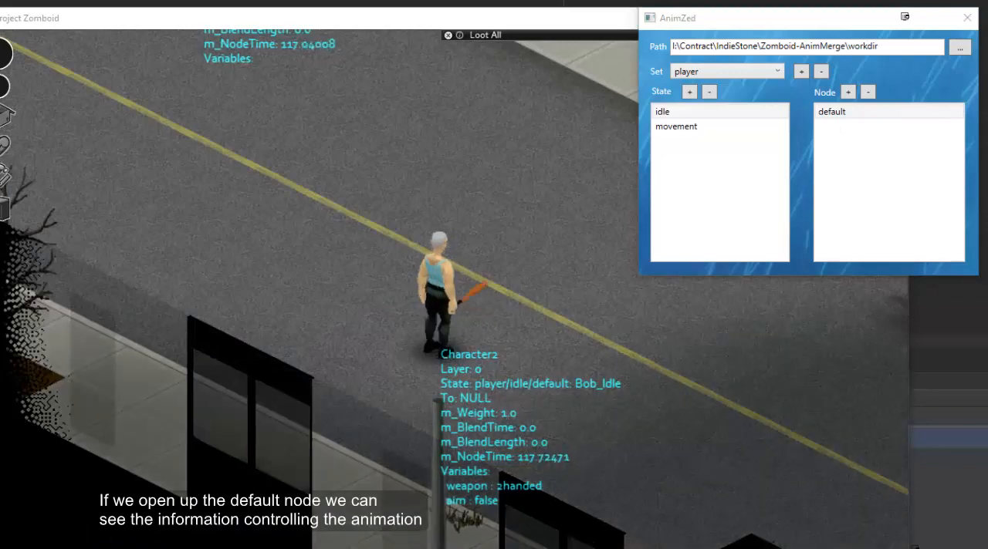
pyautogui.moveTo(500, 80); pyautogui.dragTo(710, 111)
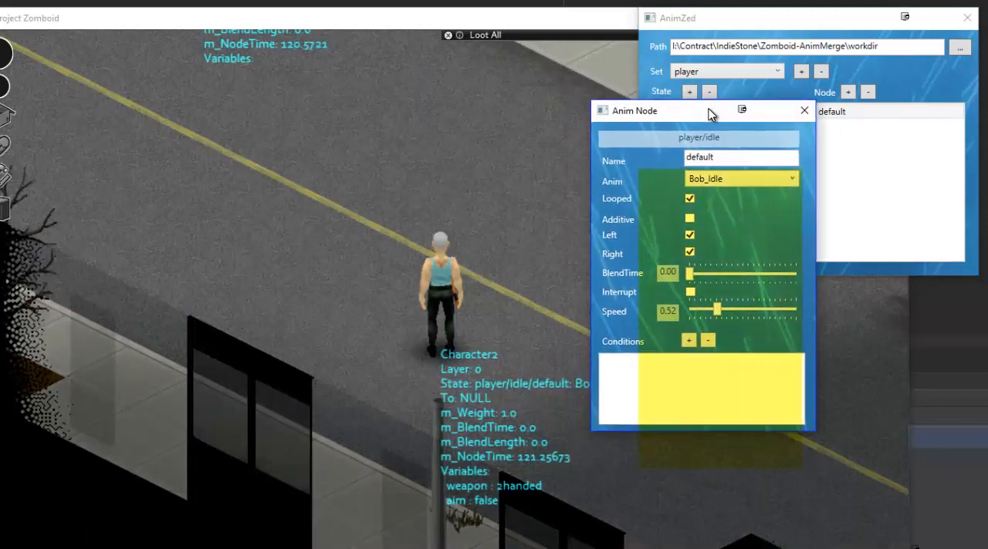
# Try the Bob_IdleAimSpear and Bob_IdleChainsaw animations on the default node and return it to Bob_Idle.
pyautogui.click(768, 182)
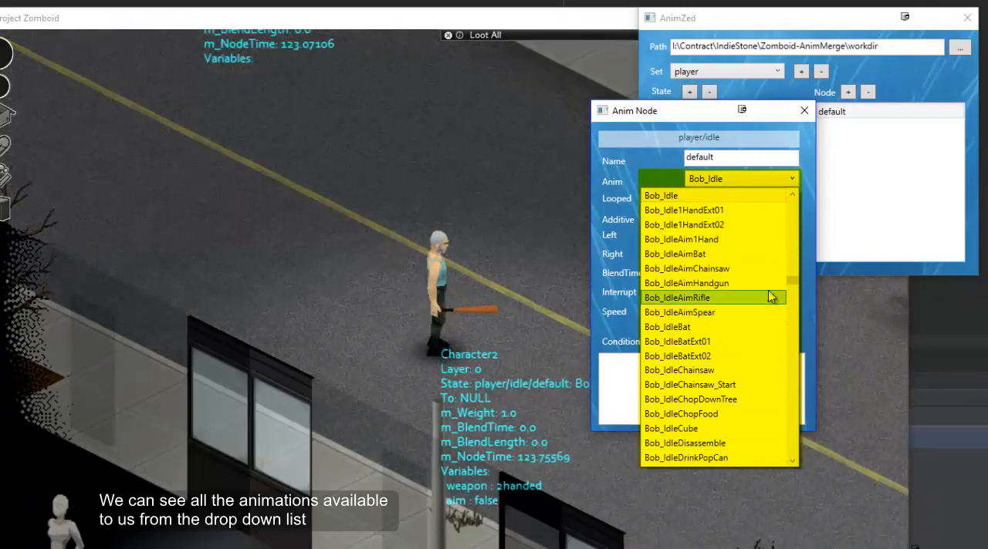
pyautogui.click(696, 313)
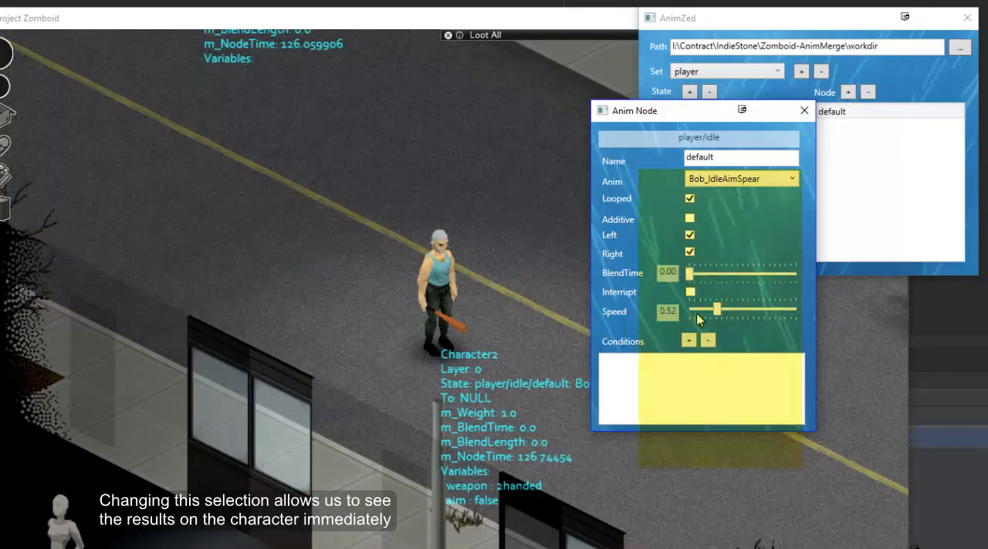
pyautogui.click(716, 183)
pyautogui.click(710, 268)
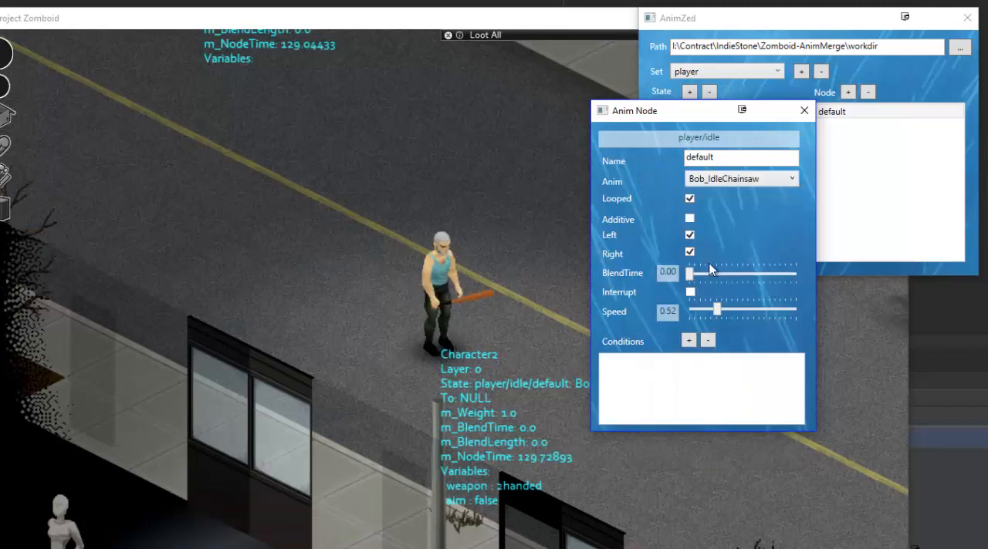
pyautogui.click(727, 184)
pyautogui.scroll(2, 717, 283)
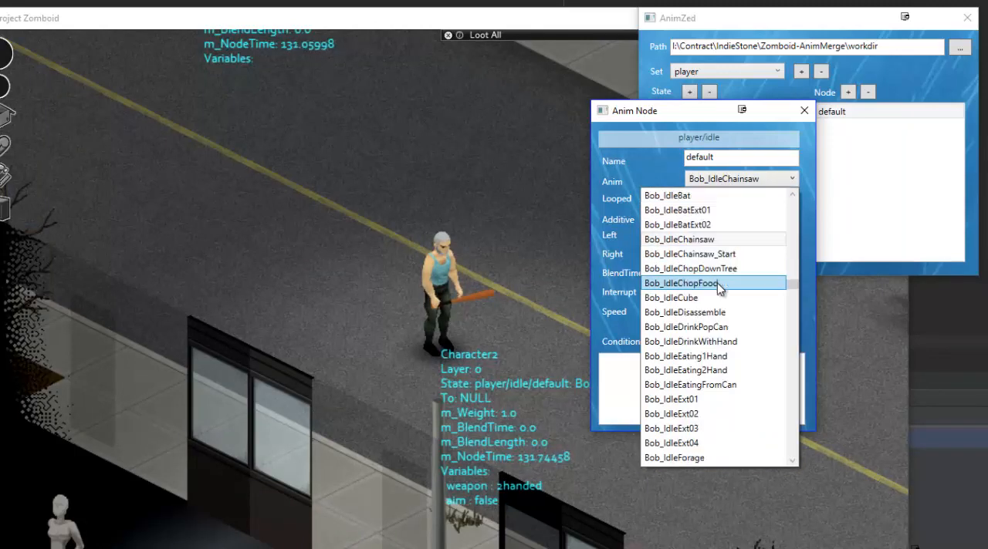
pyautogui.scroll(2, 694, 245)
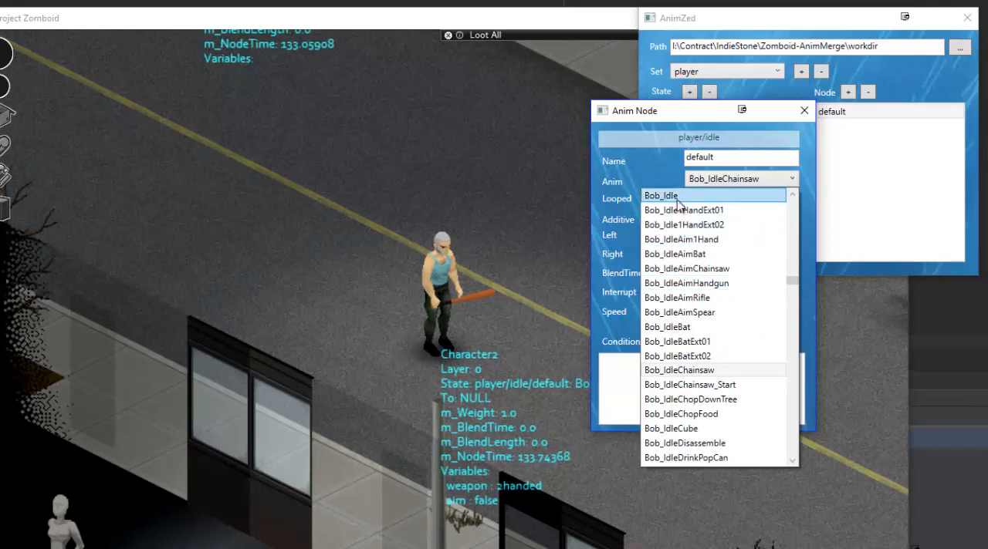
pyautogui.click(678, 196)
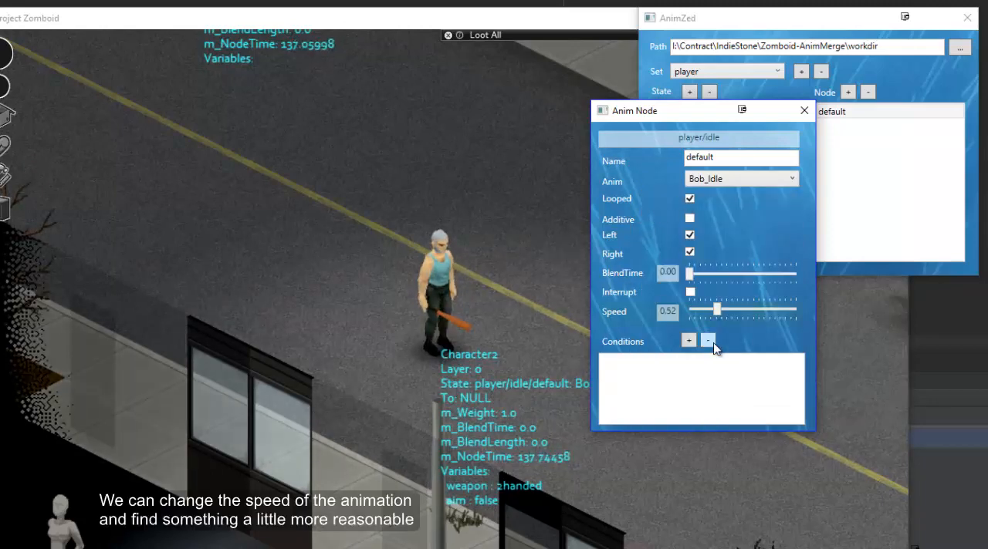
# Set the default idle node's animation speed to 0.44 and close the node.
pyautogui.moveTo(719, 312); pyautogui.dragTo(804, 307)
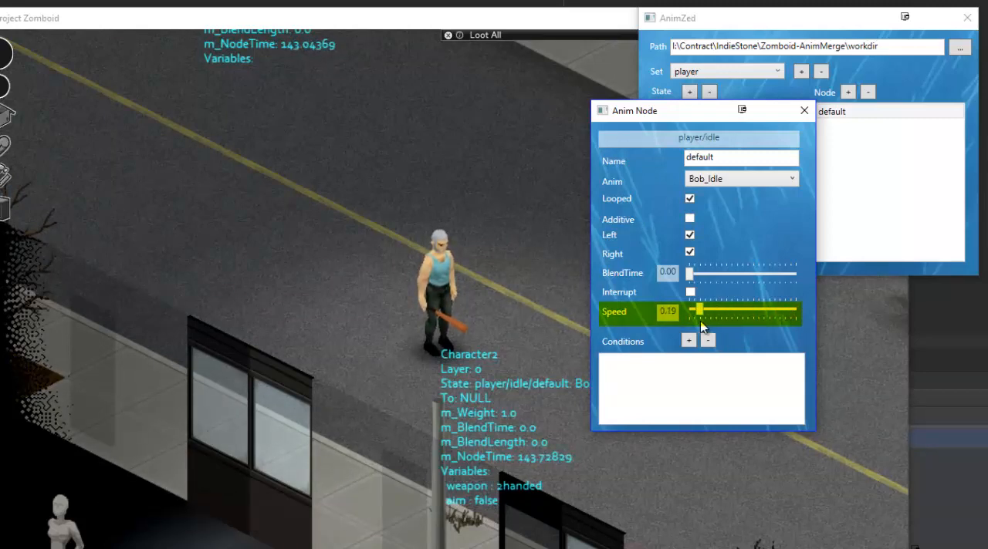
pyautogui.moveTo(713, 317); pyautogui.dragTo(714, 316)
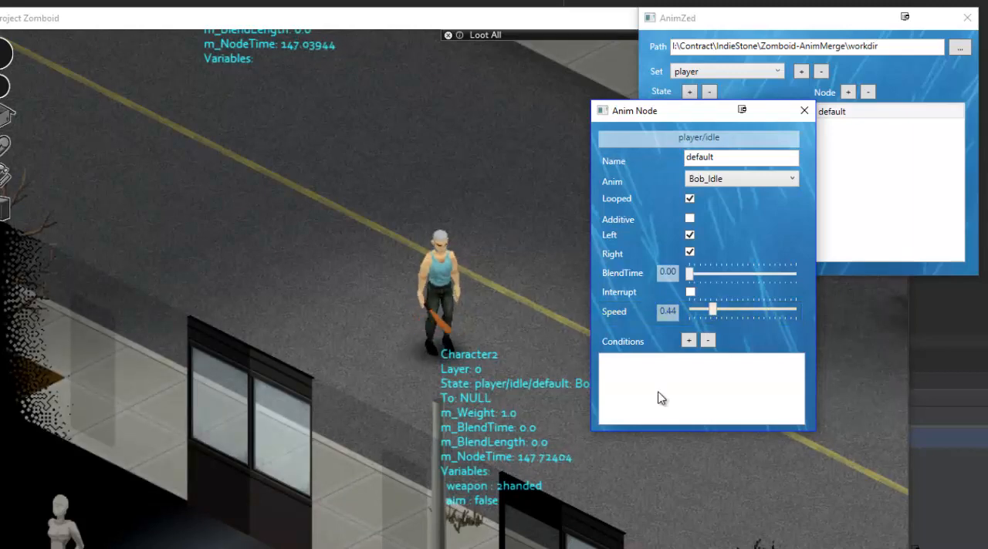
pyautogui.click(804, 110)
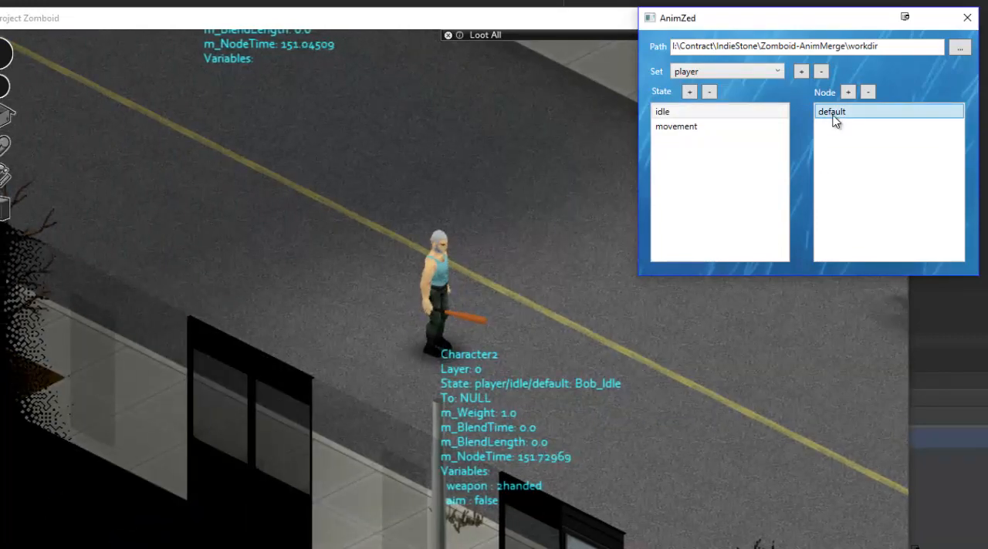
# Reopen the default idle node, try the Bob_IdleBat animation on it, return it to Bob_Idle and close the node.
pyautogui.doubleClick(833, 115)
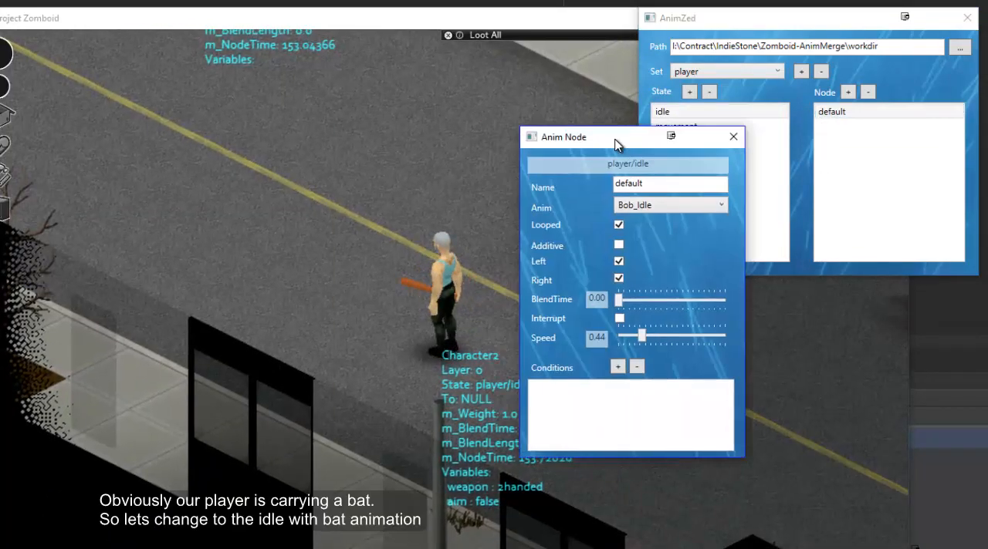
pyautogui.click(703, 246)
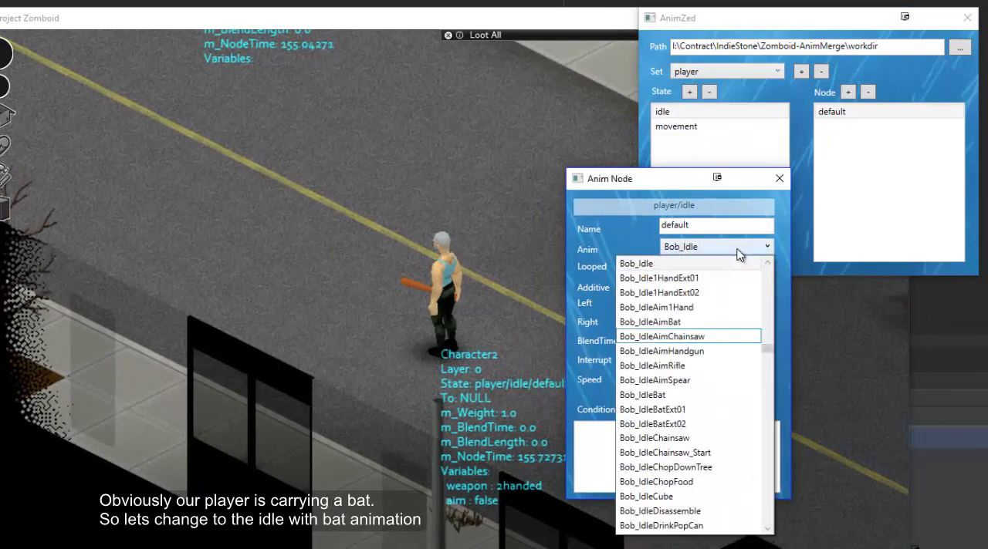
pyautogui.click(688, 394)
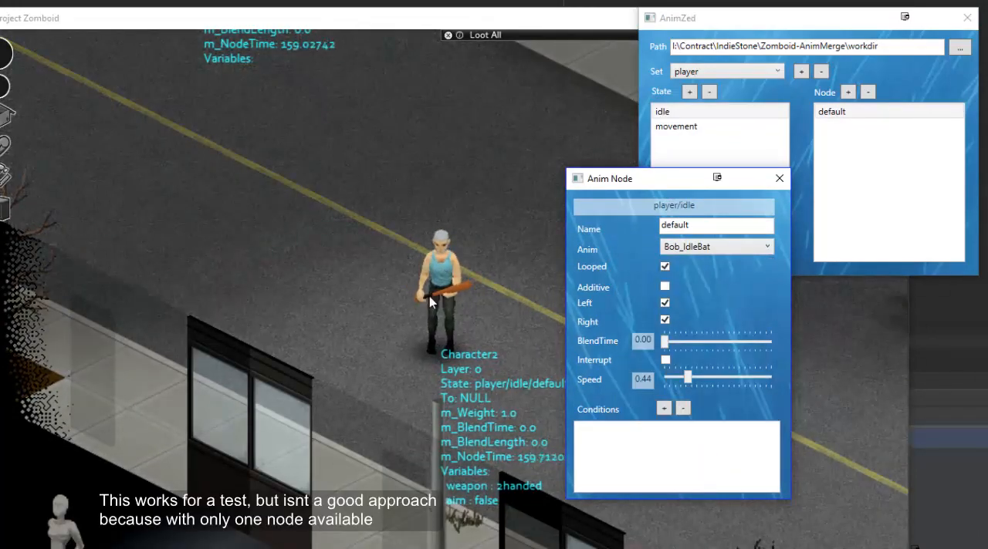
pyautogui.click(692, 249)
pyautogui.scroll(3, 667, 332)
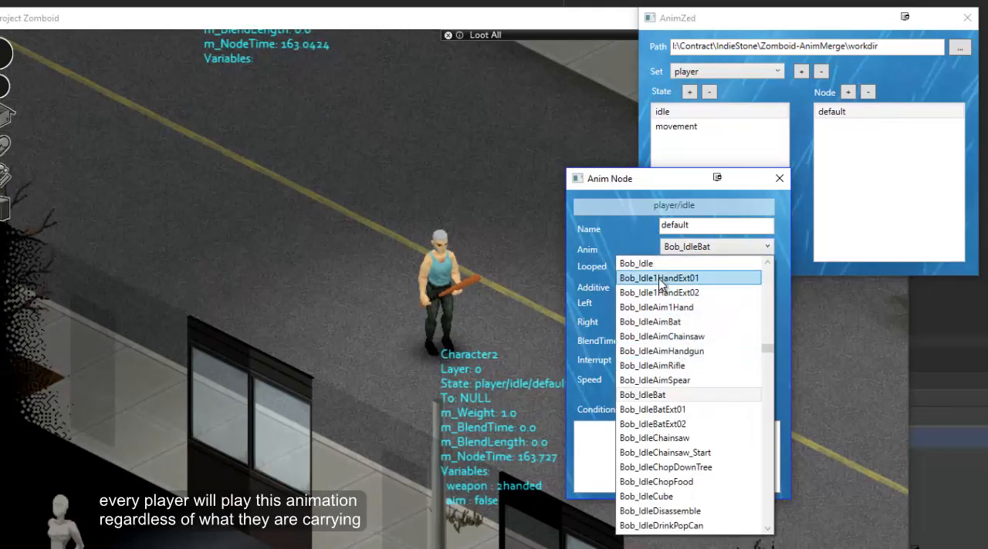
pyautogui.click(636, 264)
pyautogui.click(780, 178)
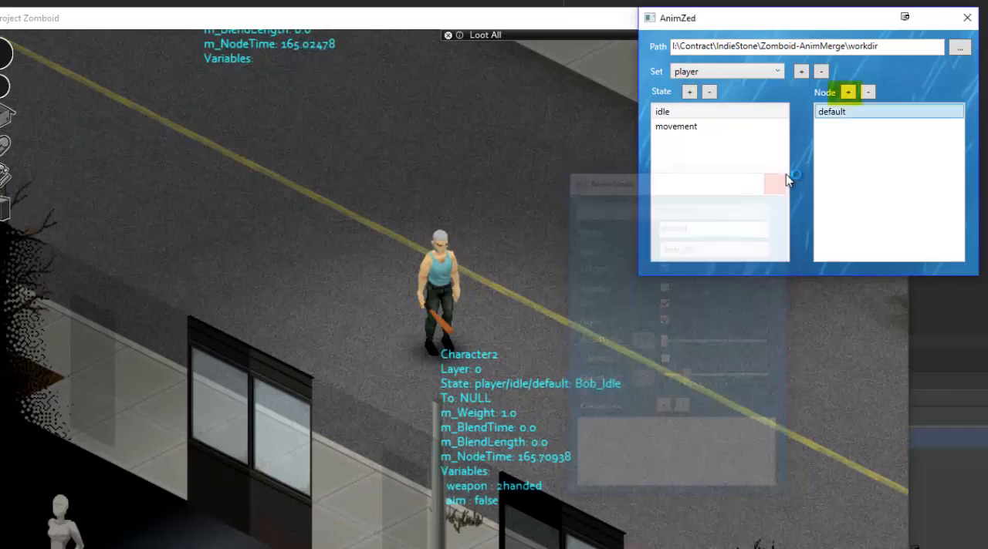
# Add a new node to the player's idle state and name it idle_bat.
pyautogui.click(848, 92)
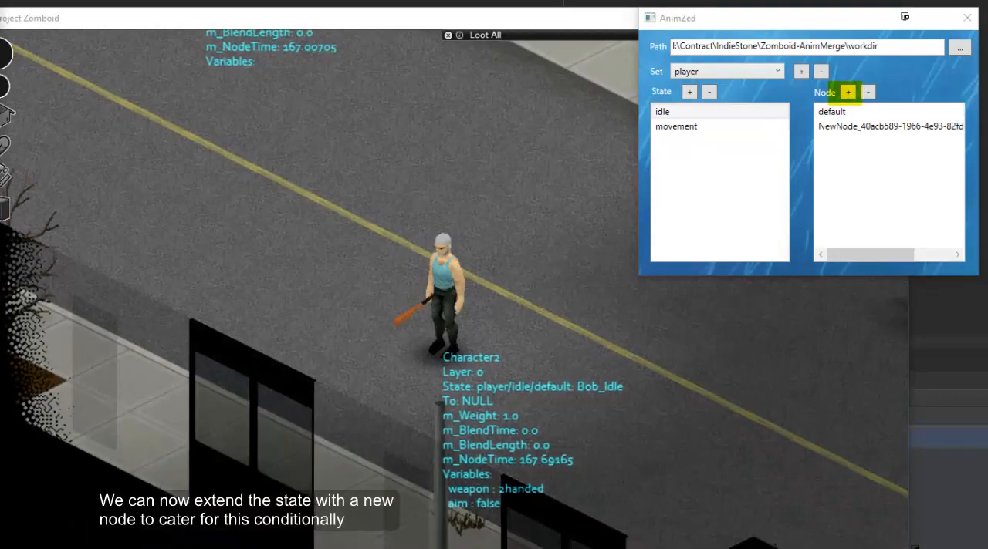
pyautogui.moveTo(0, 143); pyautogui.dragTo(687, 143)
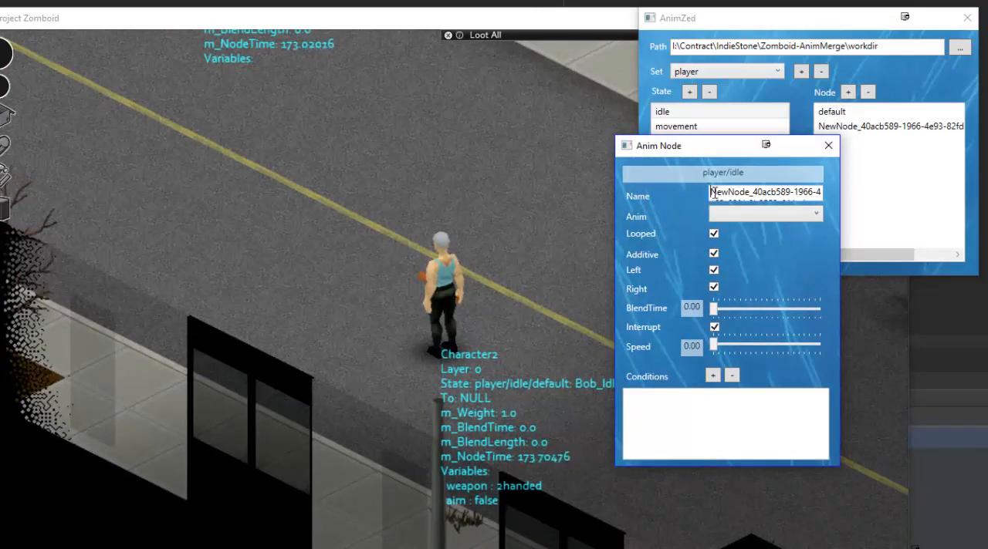
pyautogui.moveTo(714, 192); pyautogui.dragTo(859, 274)
pyautogui.write('id')
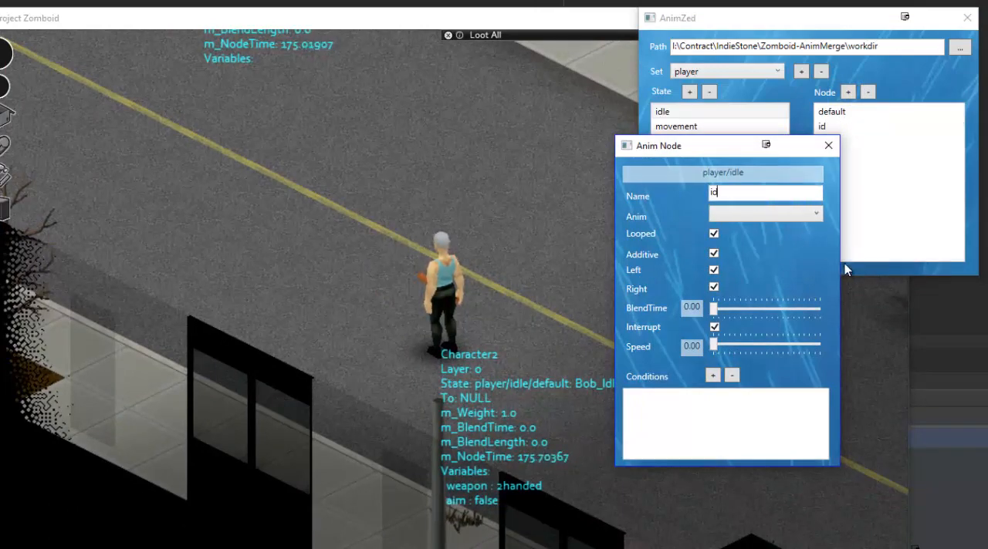
pyautogui.write('le_bat')
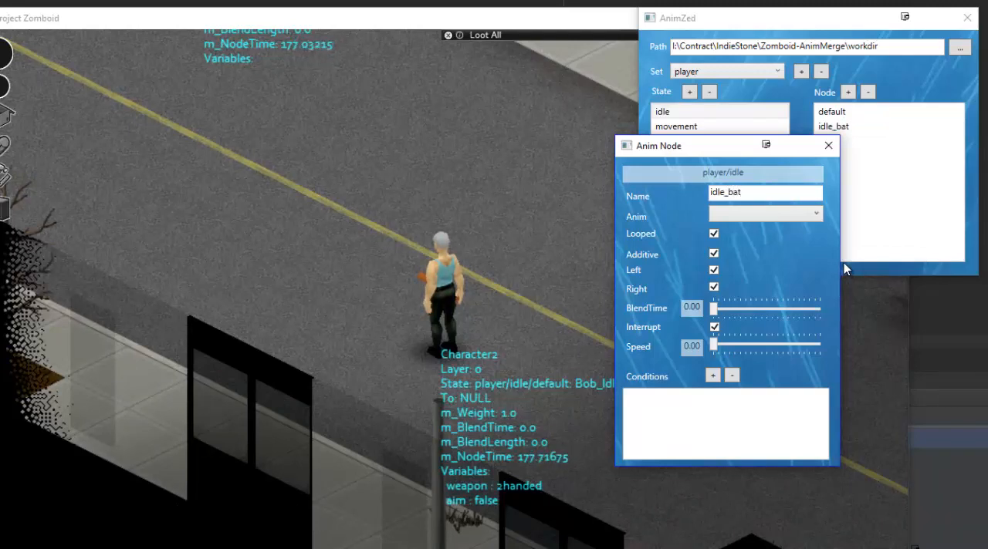
# Assign the Bob_IdleBat animation to the idle_bat node.
pyautogui.click(786, 216)
pyautogui.scroll(-4, 787, 332)
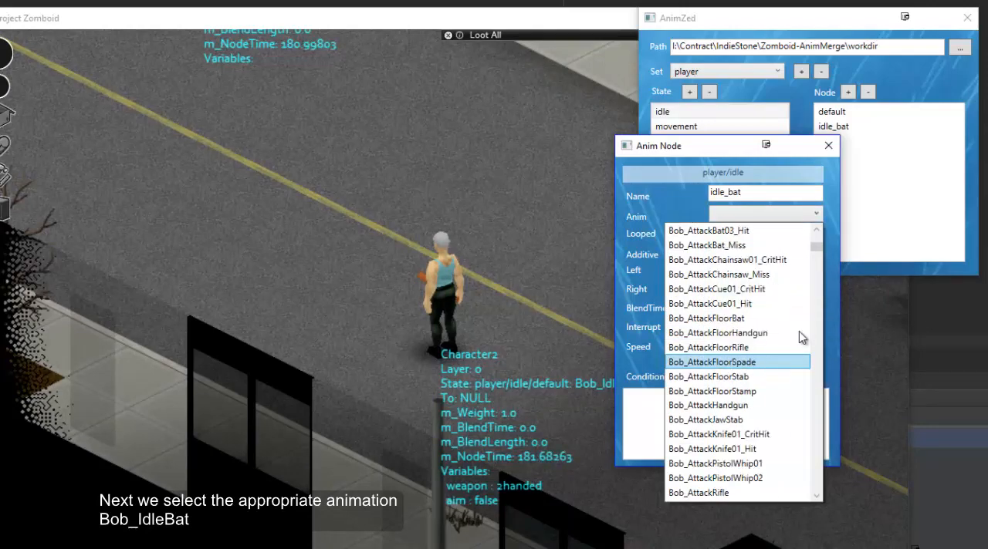
pyautogui.scroll(-3, 806, 293)
pyautogui.moveTo(816, 255); pyautogui.dragTo(832, 321)
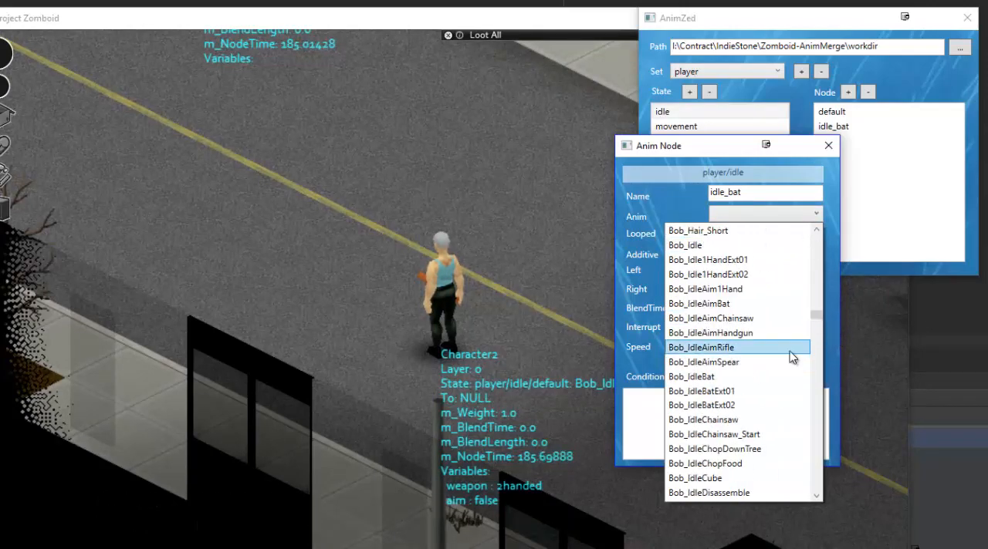
pyautogui.click(719, 377)
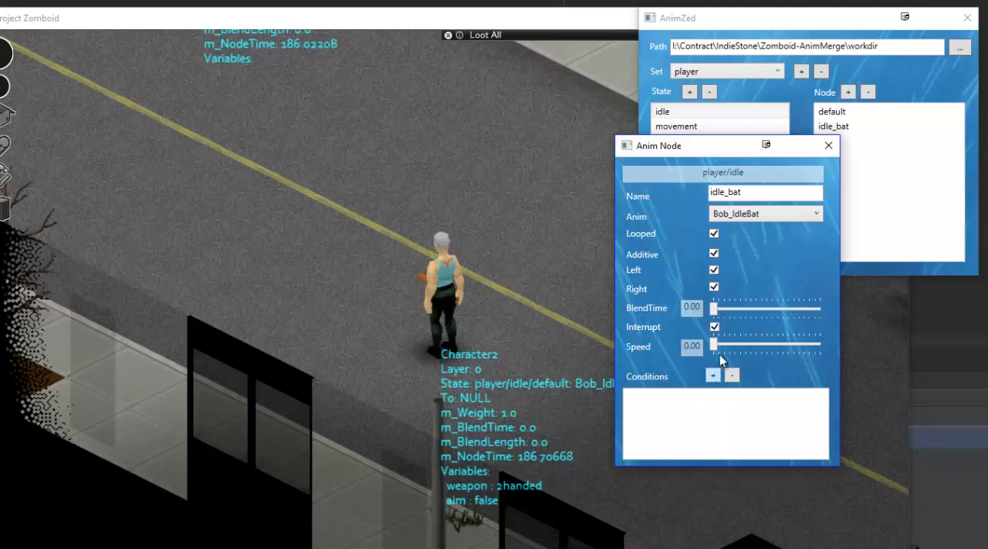
# Turn off Additive and Interrupt for the idle_bat node and set its speed to 1.04.
pyautogui.click(714, 254)
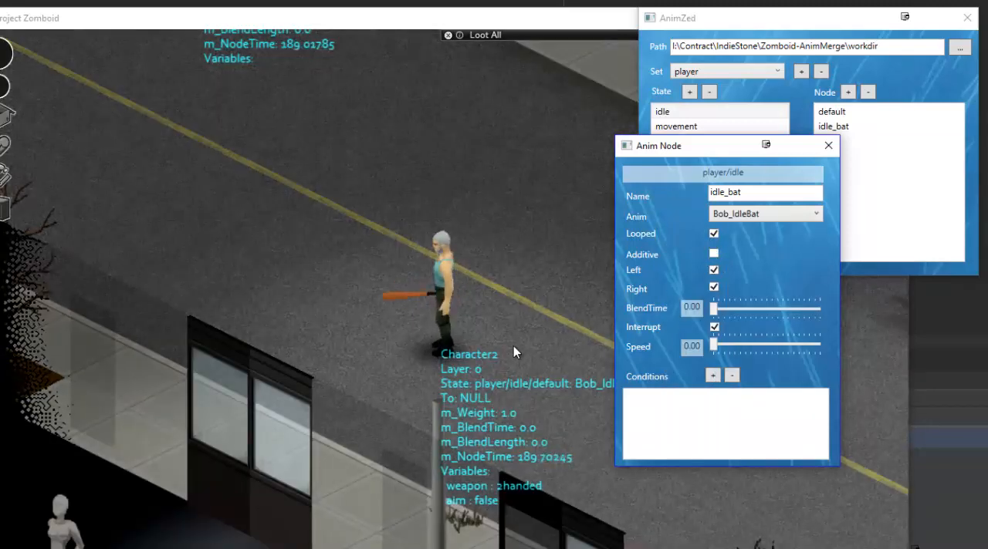
pyautogui.click(714, 327)
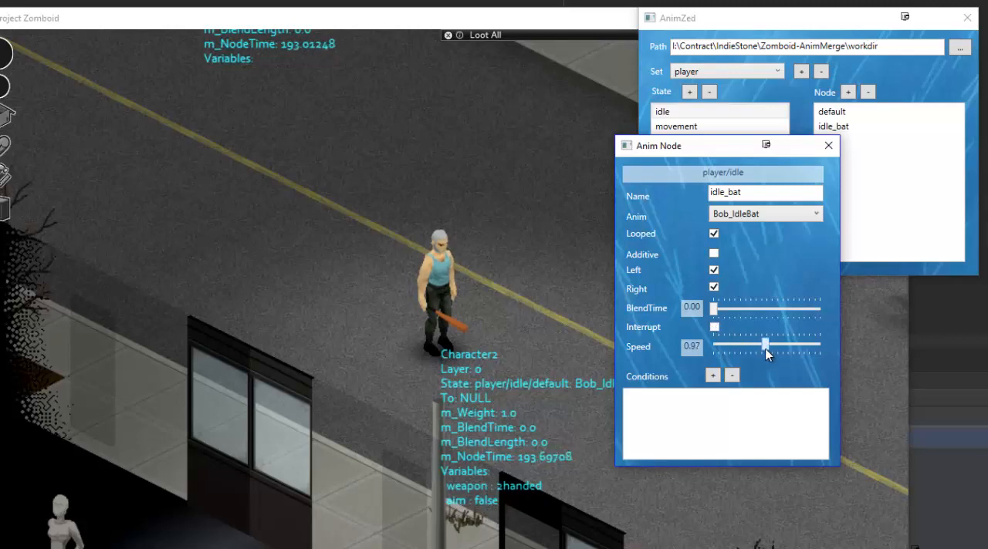
pyautogui.moveTo(769, 349); pyautogui.dragTo(769, 348)
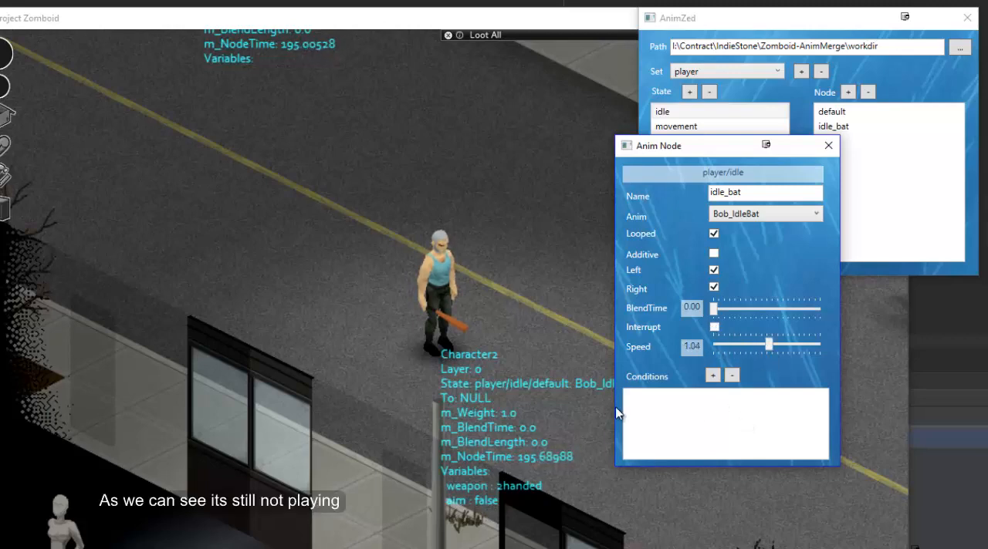
# Add a condition to the idle_bat node with key weapon, type String and value 2handed.
pyautogui.moveTo(690, 155); pyautogui.dragTo(714, 212)
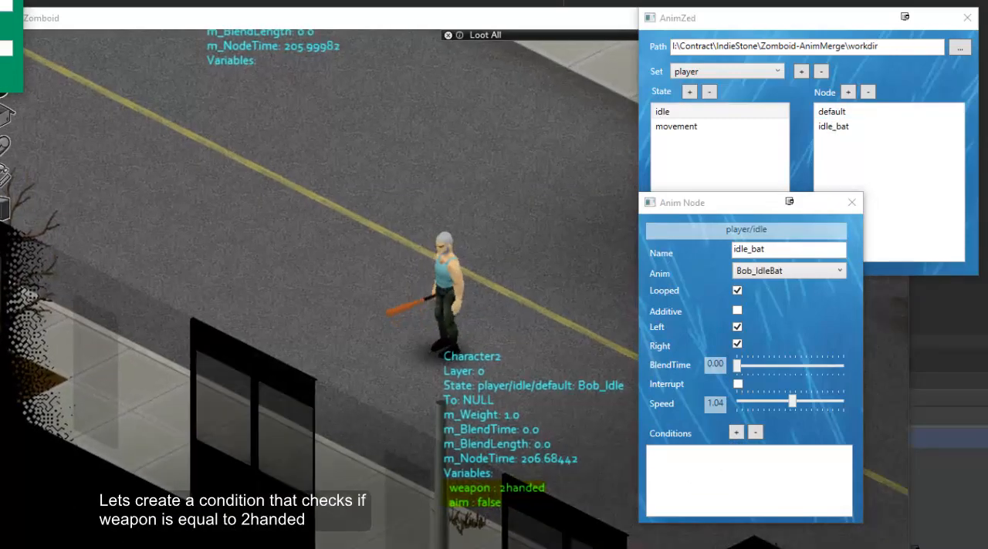
pyautogui.click(733, 435)
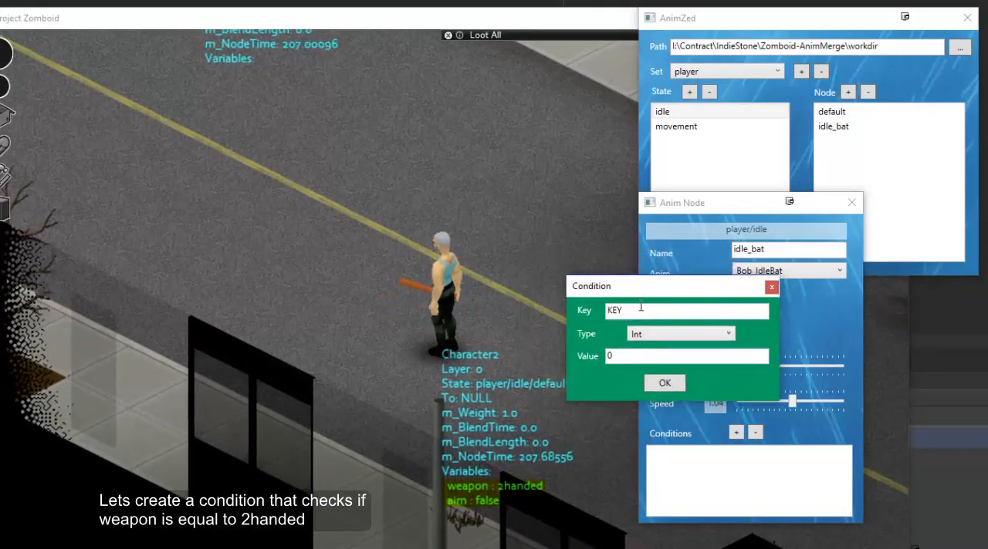
pyautogui.doubleClick(640, 309)
pyautogui.write('we')
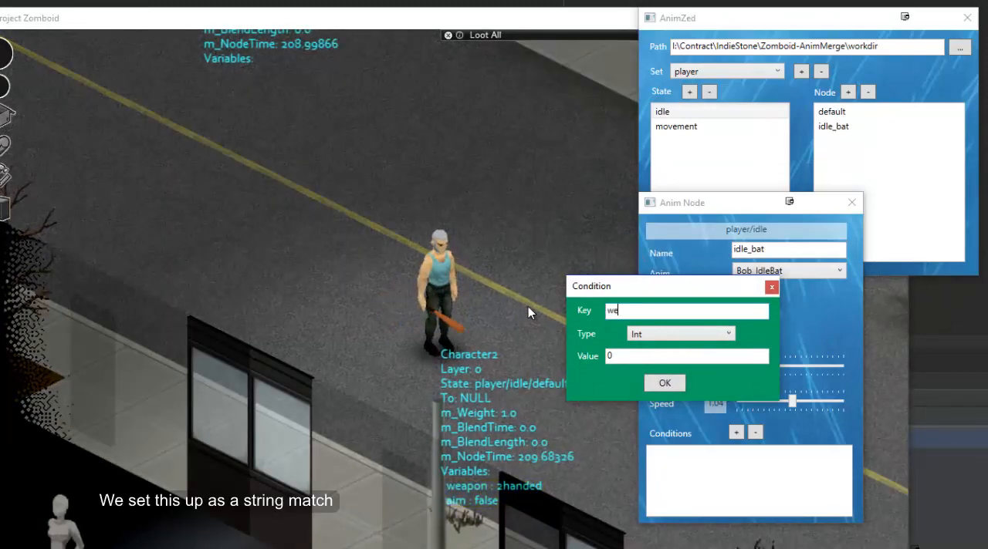
pyautogui.write('aponm')
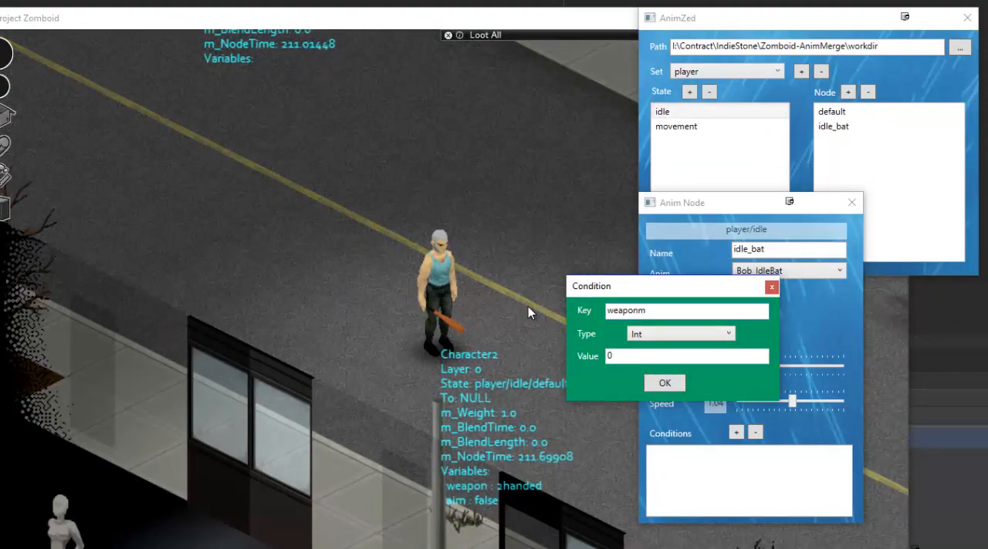
pyautogui.press('BackSpace')
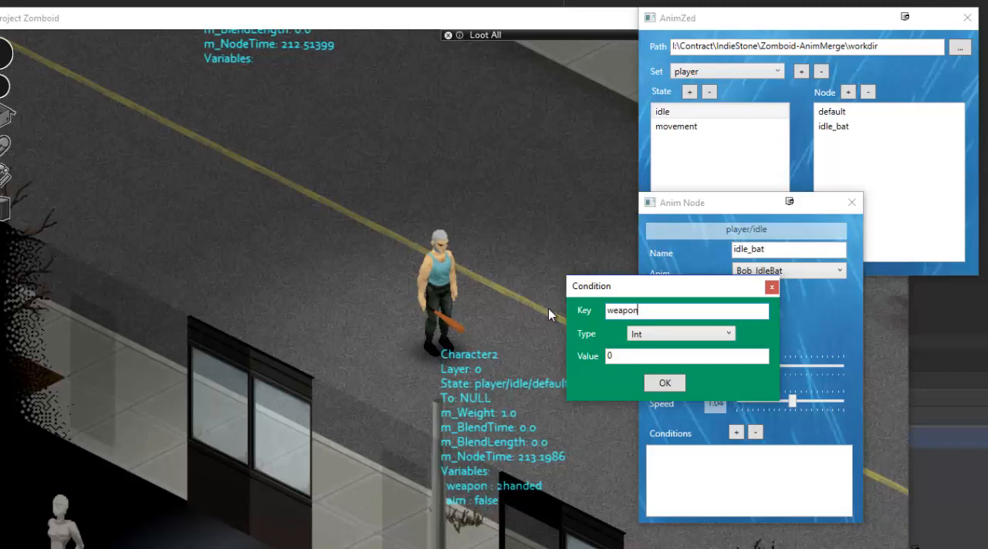
pyautogui.click(665, 335)
pyautogui.click(647, 390)
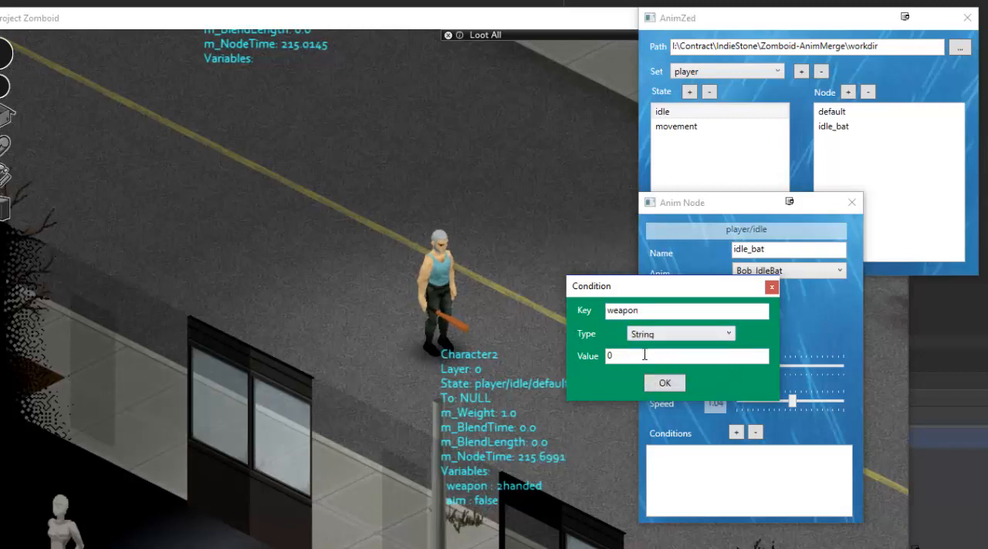
pyautogui.doubleClick(645, 355)
pyautogui.write('2han')
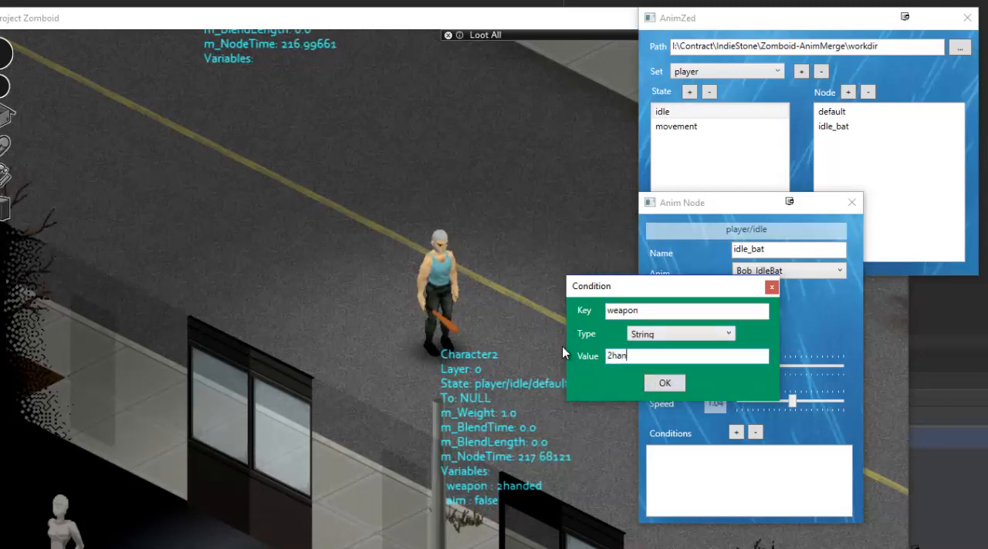
pyautogui.write('ded')
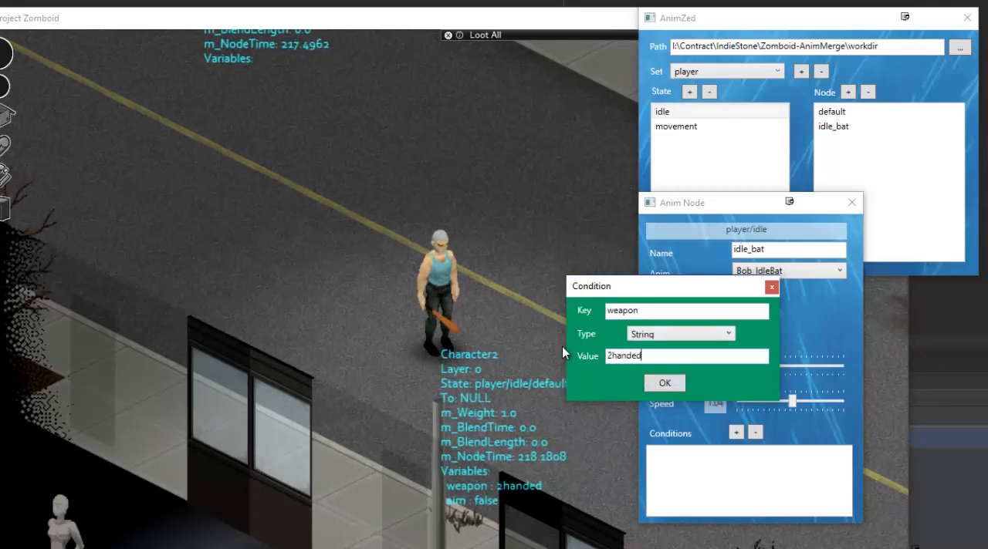
pyautogui.click(659, 384)
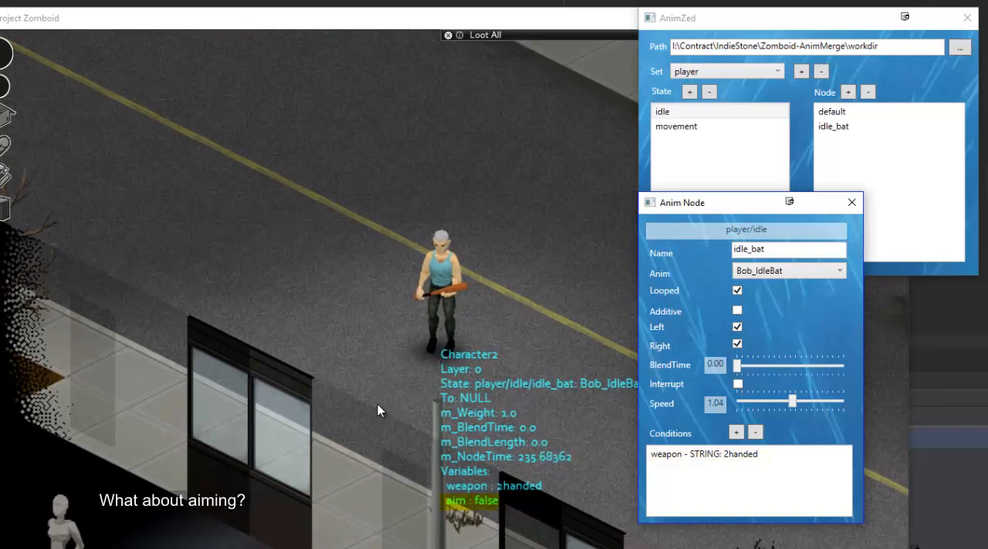
# Switch to the Project Zomboid game and toggle aiming to check how the idle animation responds.
pyautogui.click(501, 381)
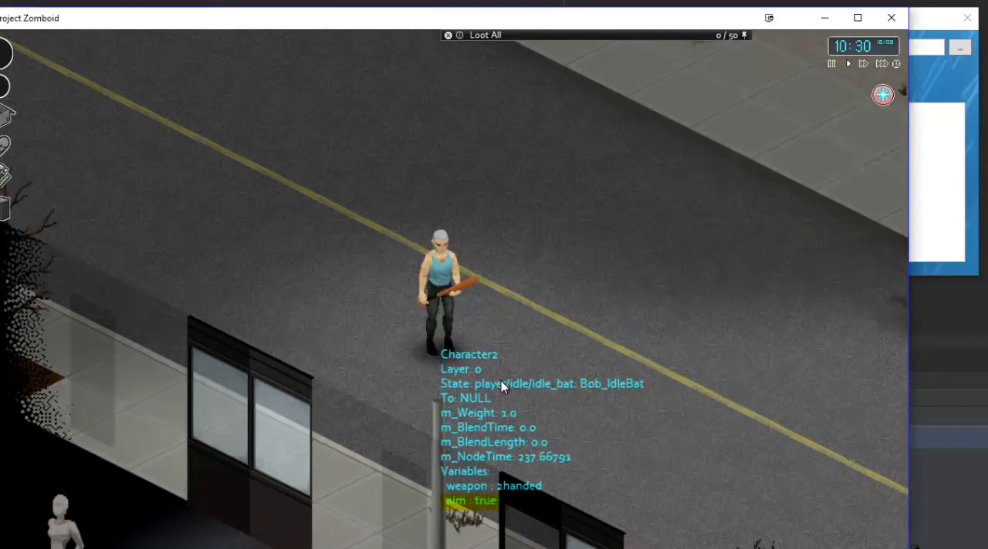
pyautogui.rightClick(503, 375)
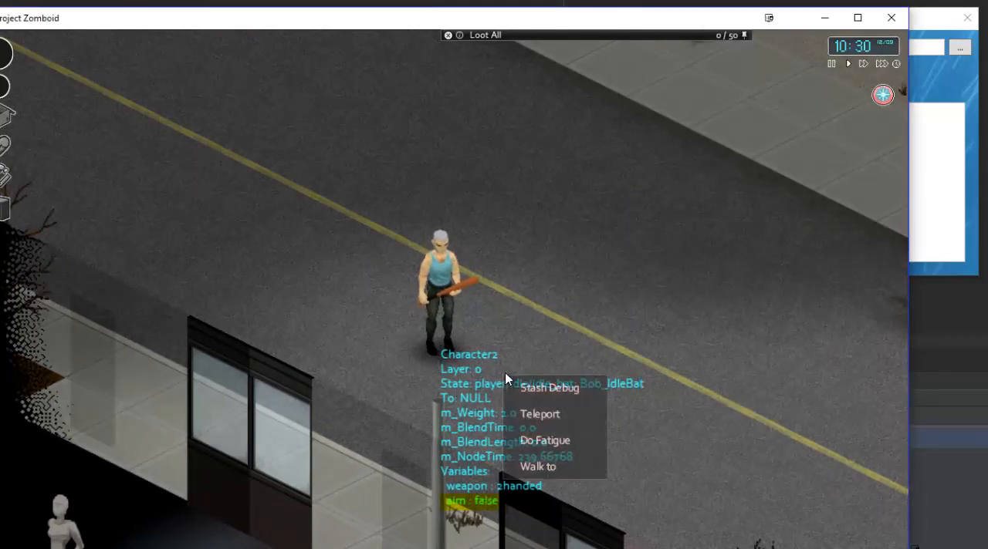
pyautogui.click(519, 340)
pyautogui.rightClick(519, 340)
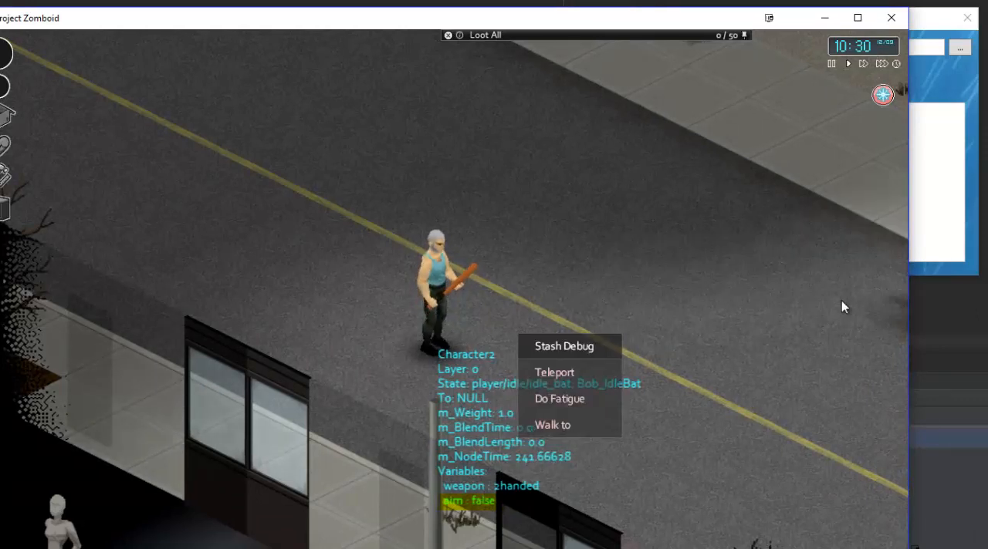
# Switch back to AnimZed, add another node to the player's idle state and name it aim.
pyautogui.click(925, 262)
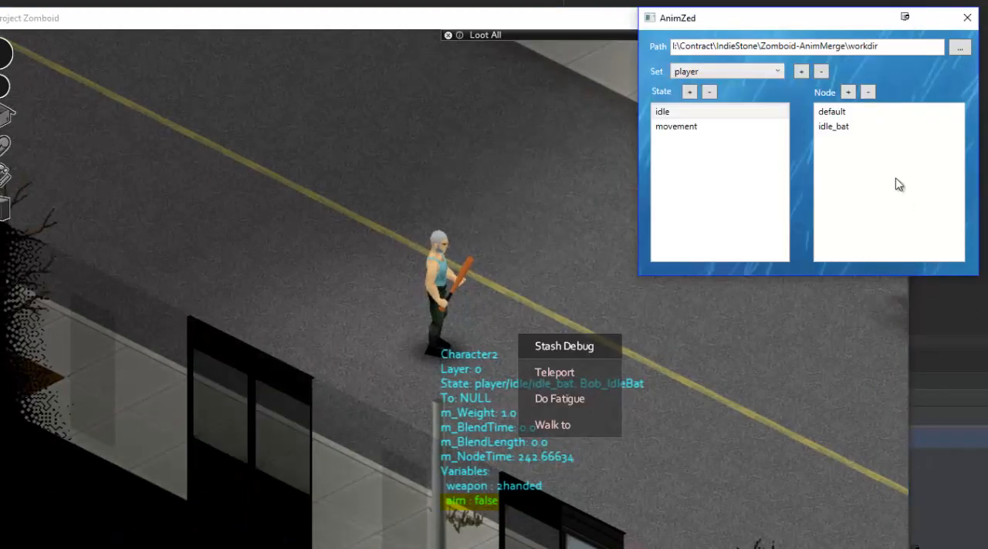
pyautogui.click(848, 92)
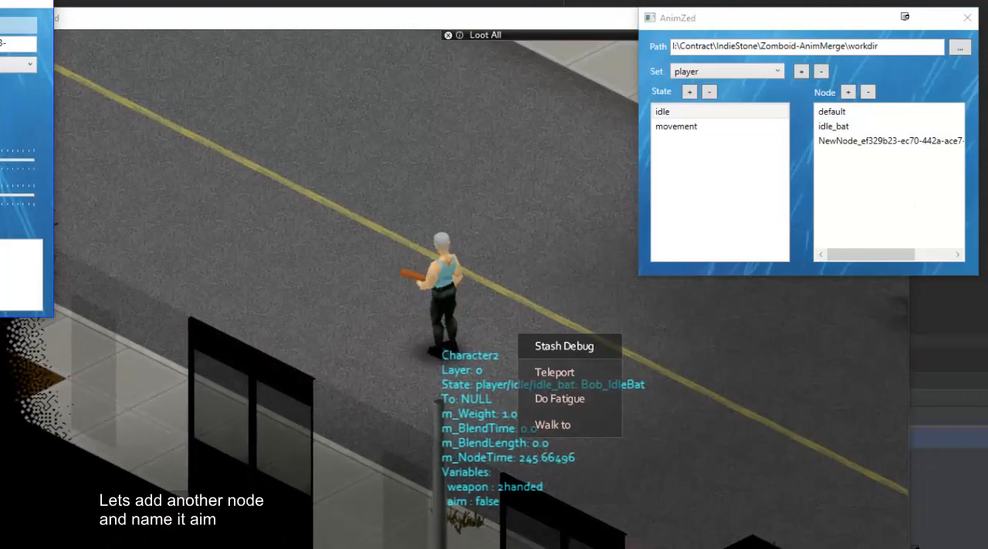
pyautogui.moveTo(0, 2); pyautogui.dragTo(536, 157)
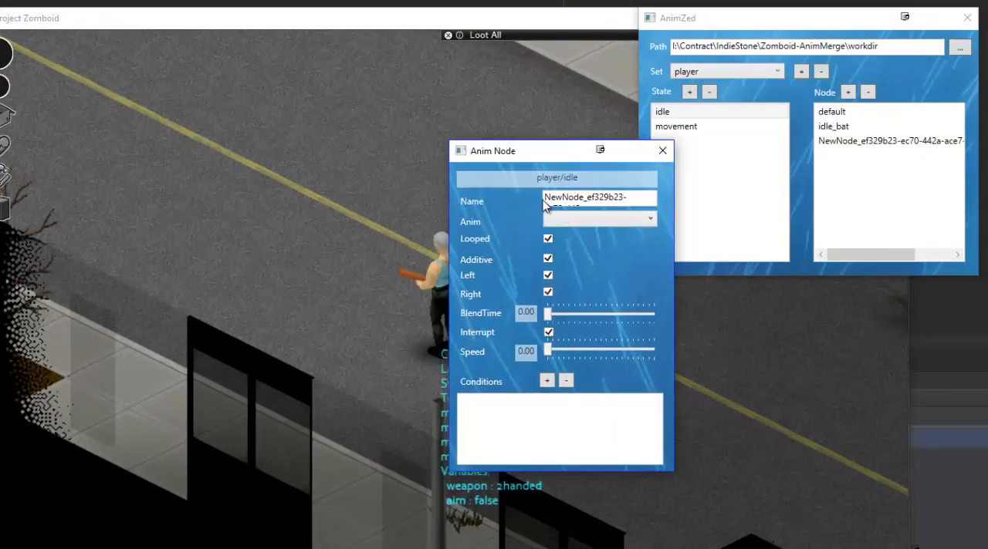
pyautogui.moveTo(545, 199); pyautogui.dragTo(684, 259)
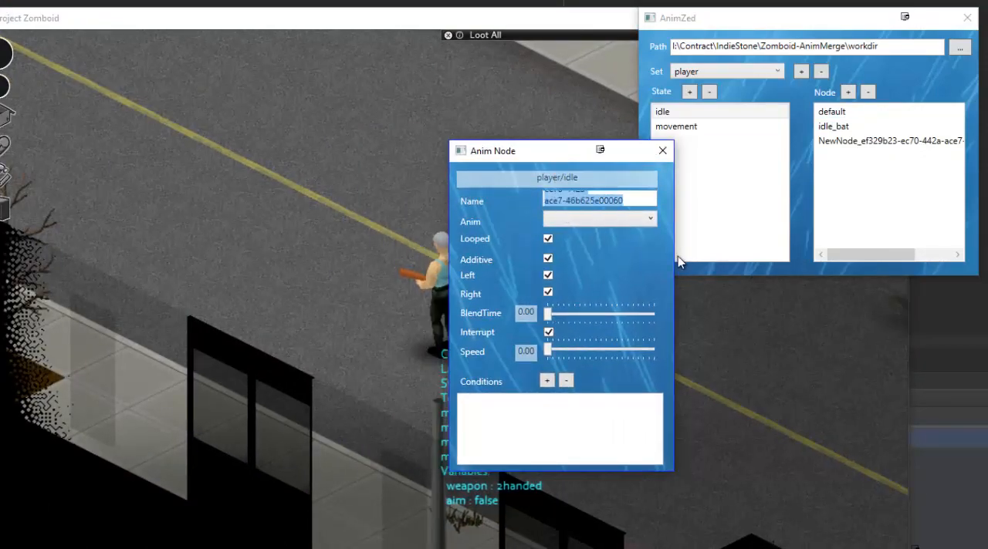
pyautogui.write('aim')
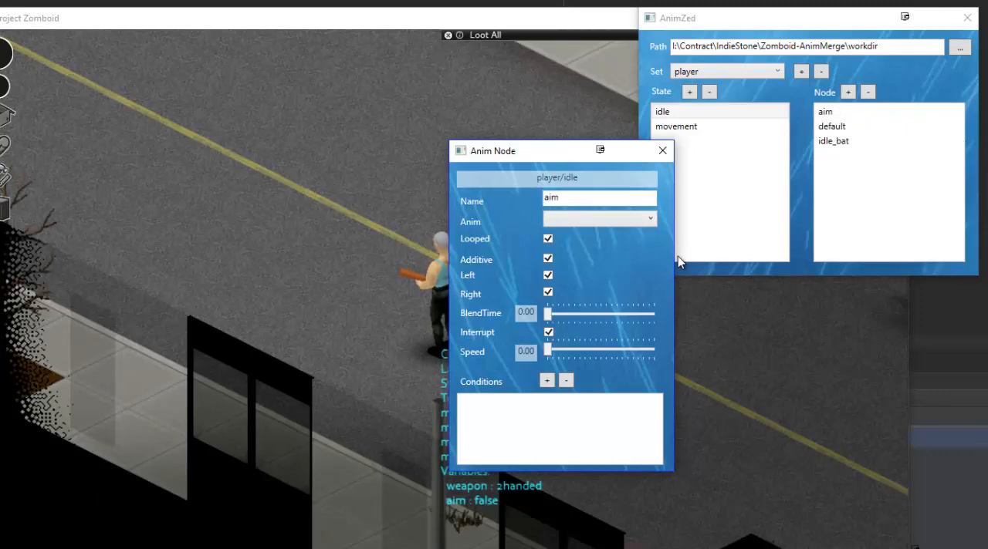
# Assign the Bob_IdleAim1Hand animation to the aim node.
pyautogui.click(640, 224)
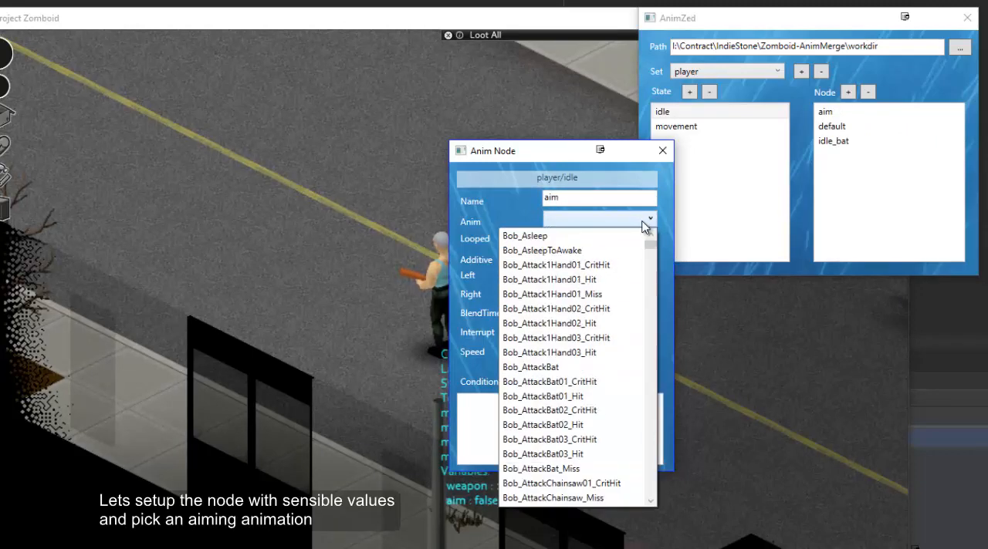
pyautogui.moveTo(650, 246); pyautogui.dragTo(651, 315)
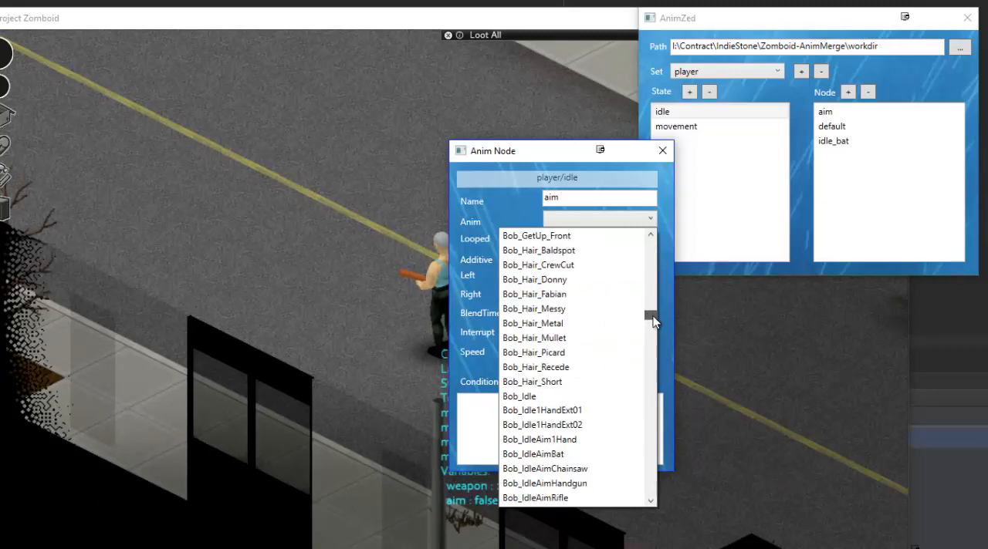
pyautogui.click(560, 440)
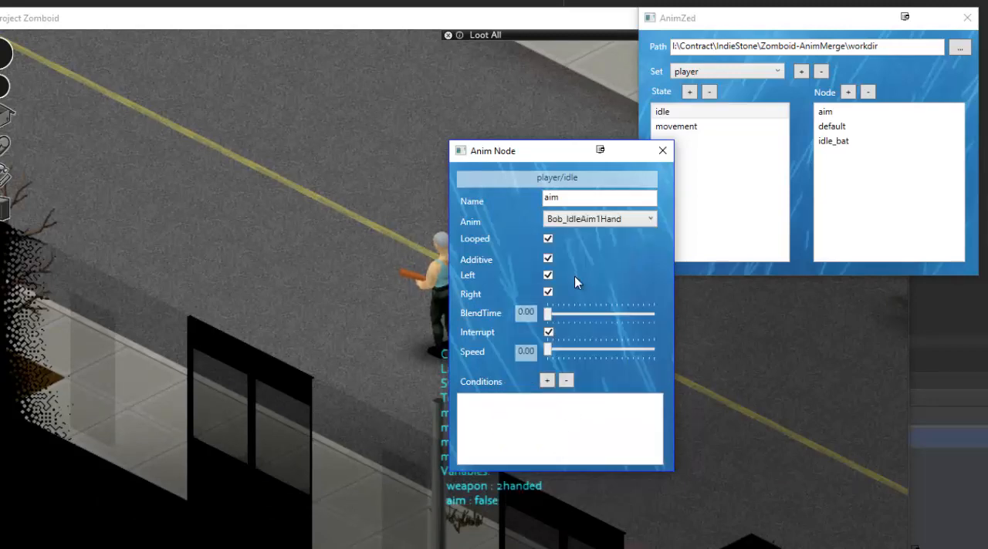
# Turn off Additive and Interrupt for the aim node and set its speed to 1.00.
pyautogui.click(548, 260)
pyautogui.moveTo(575, 355); pyautogui.dragTo(600, 344)
pyautogui.moveTo(595, 151); pyautogui.dragTo(796, 188)
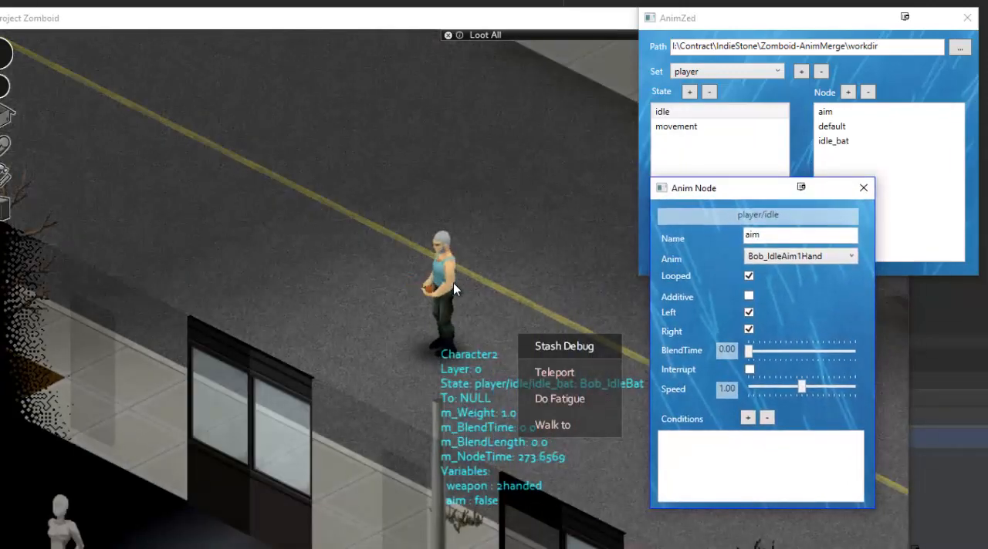
# Add a condition to the aim node with key aim, type Bool and value True.
pyautogui.click(747, 418)
pyautogui.moveTo(7, 38); pyautogui.dragTo(659, 135)
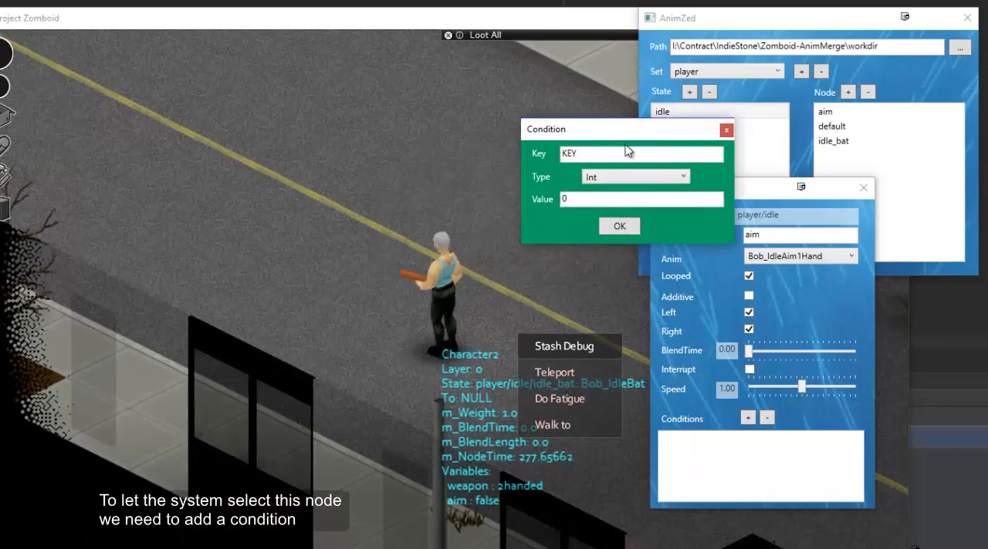
pyautogui.doubleClick(595, 155)
pyautogui.write('aim')
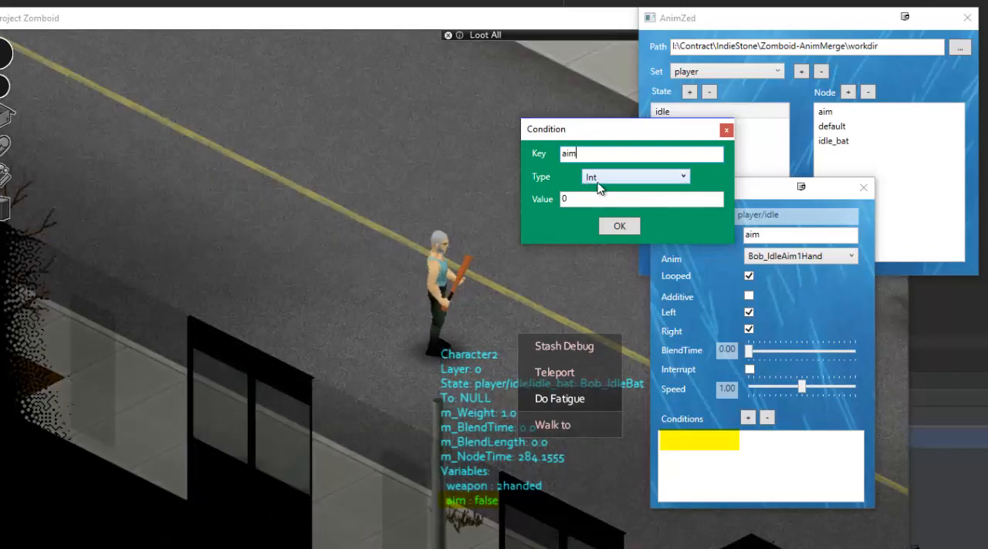
pyautogui.click(599, 185)
pyautogui.click(594, 221)
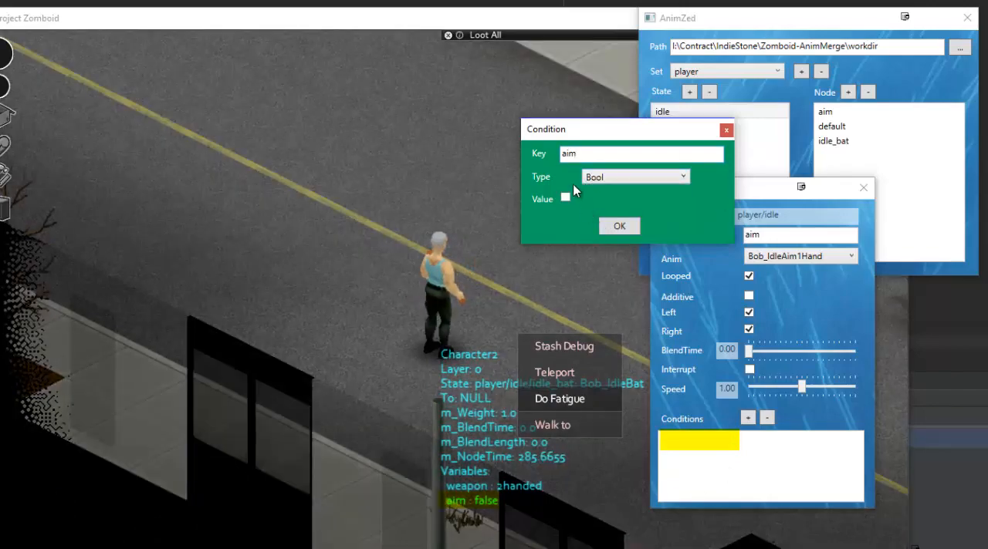
pyautogui.click(565, 197)
pyautogui.click(610, 225)
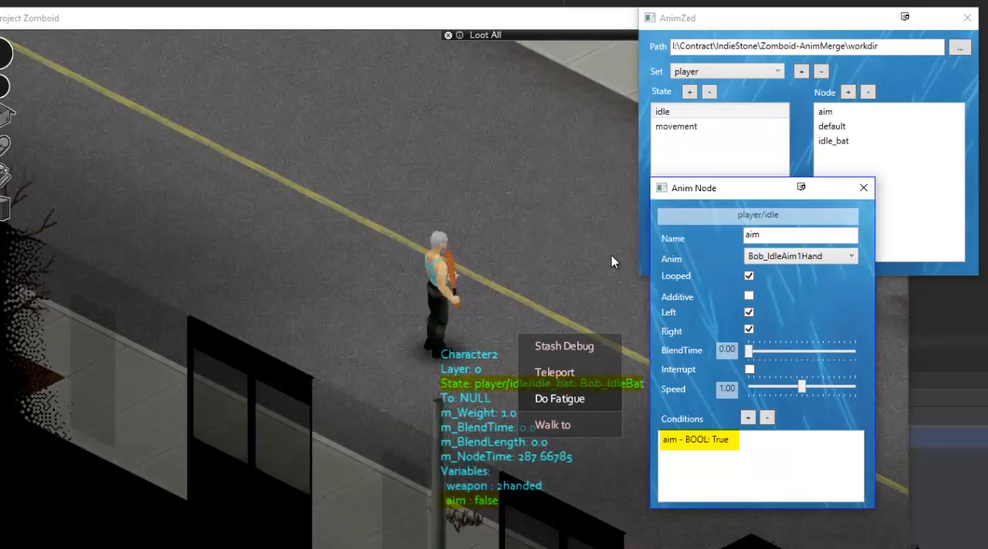
# Switch to the Project Zomboid game and toggle aiming on and off to test the new aim node.
pyautogui.click(375, 370)
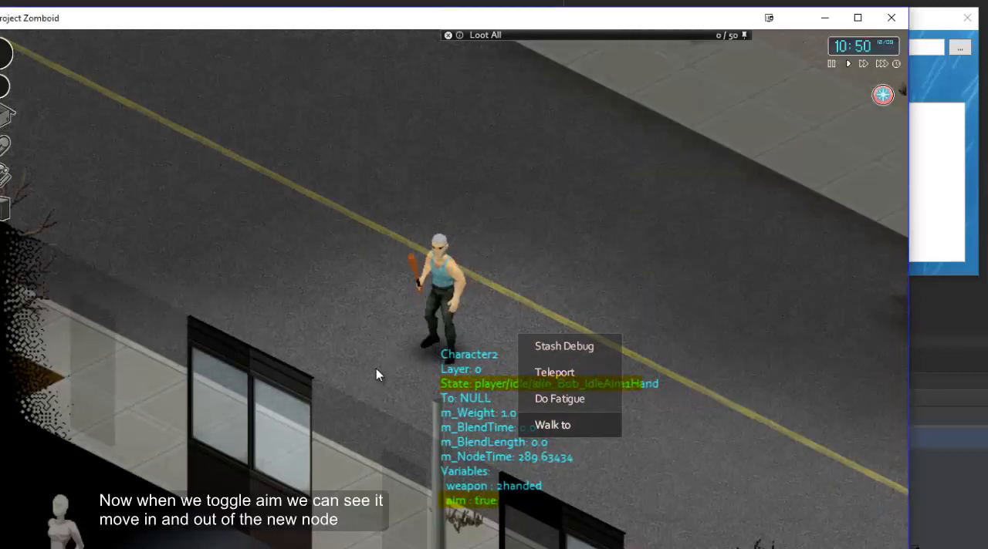
pyautogui.press('ctrl')
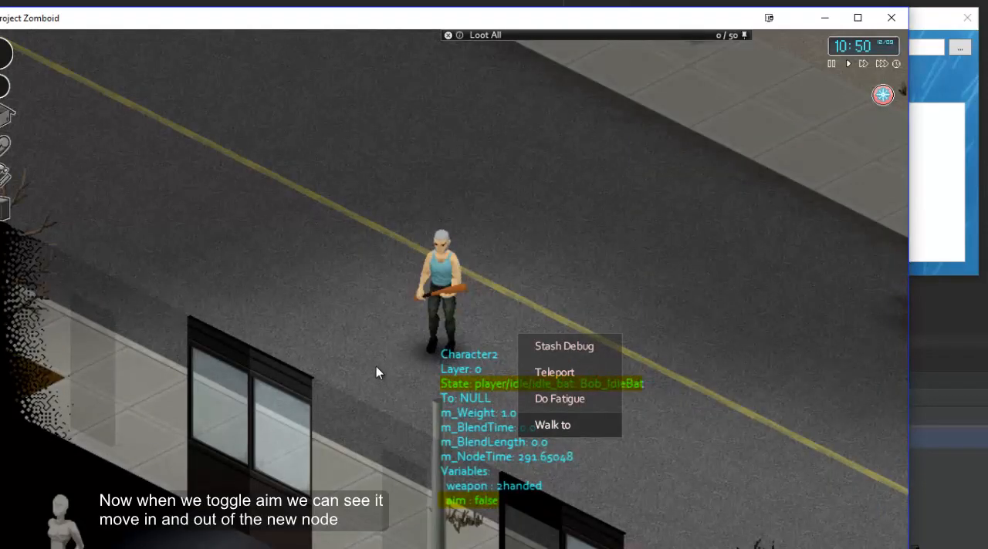
pyautogui.press('ctrl')
pyautogui.press('ctrl')
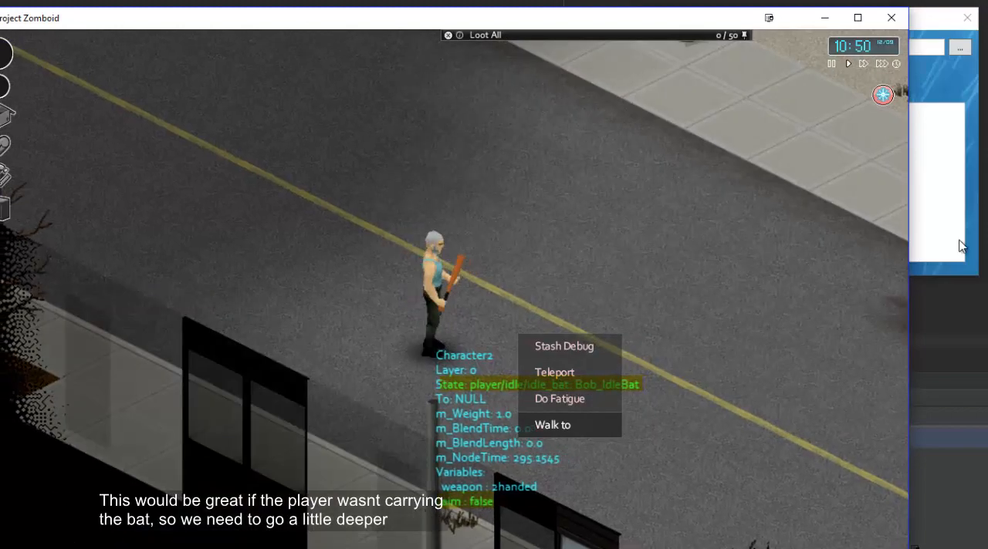
# Switch back to AnimZed, add a new node to the player's idle state and name it aim_bat.
pyautogui.click(921, 201)
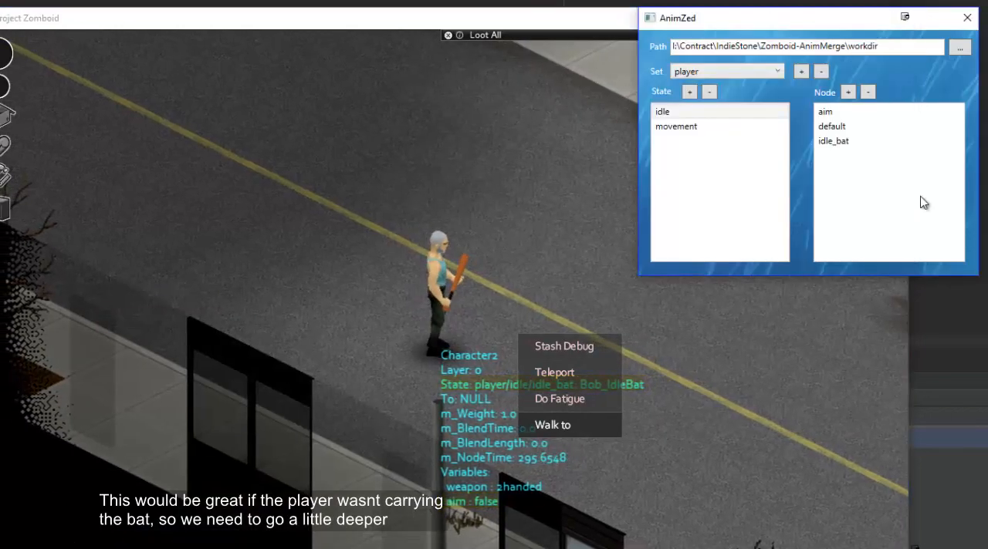
pyautogui.click(849, 93)
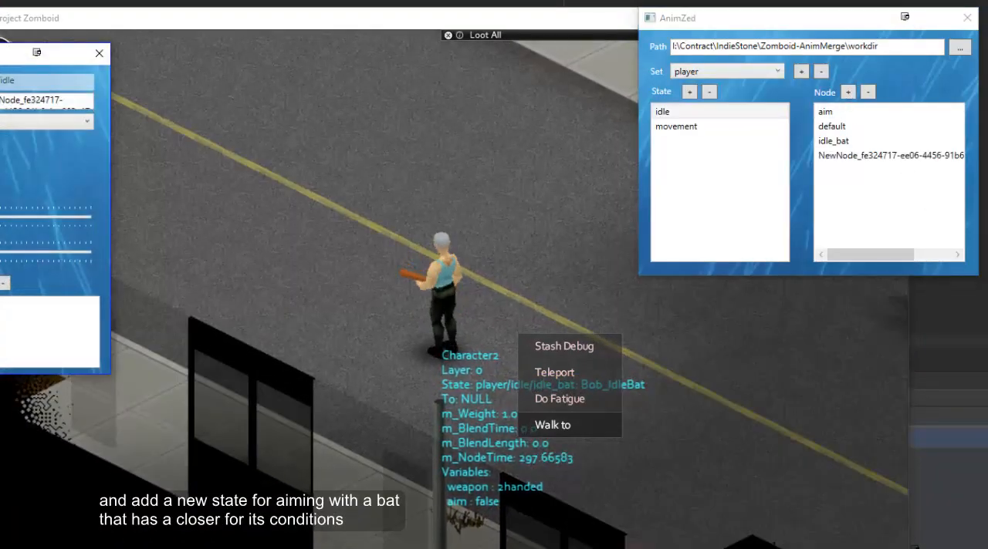
pyautogui.moveTo(4, 58); pyautogui.dragTo(696, 94)
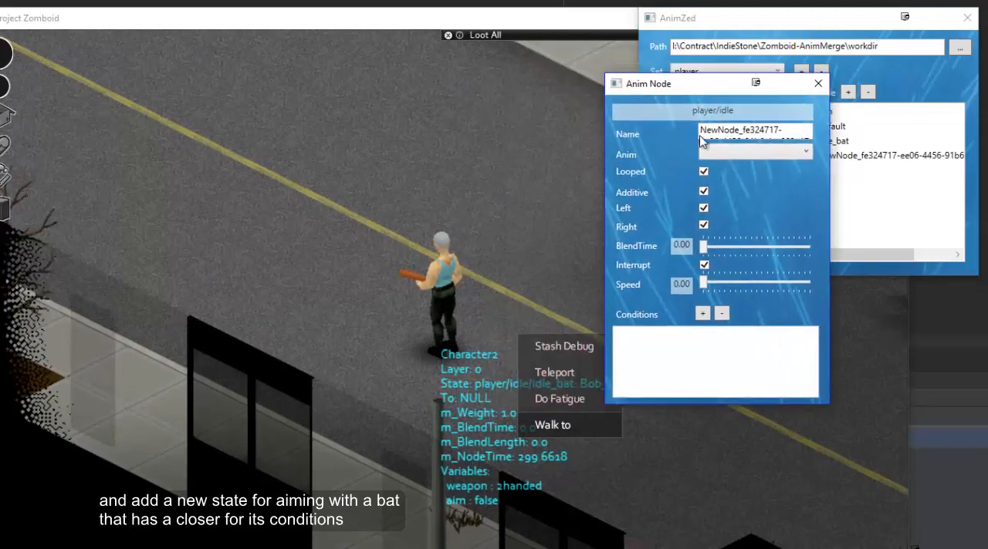
pyautogui.tripleClick(702, 131)
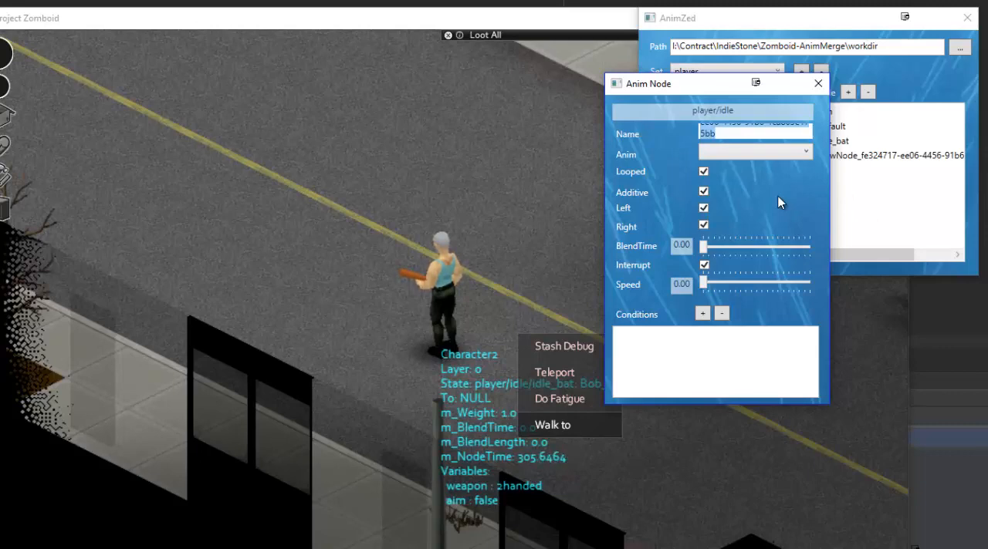
pyautogui.write('bat')
pyautogui.press('Left')
pyautogui.press('Left')
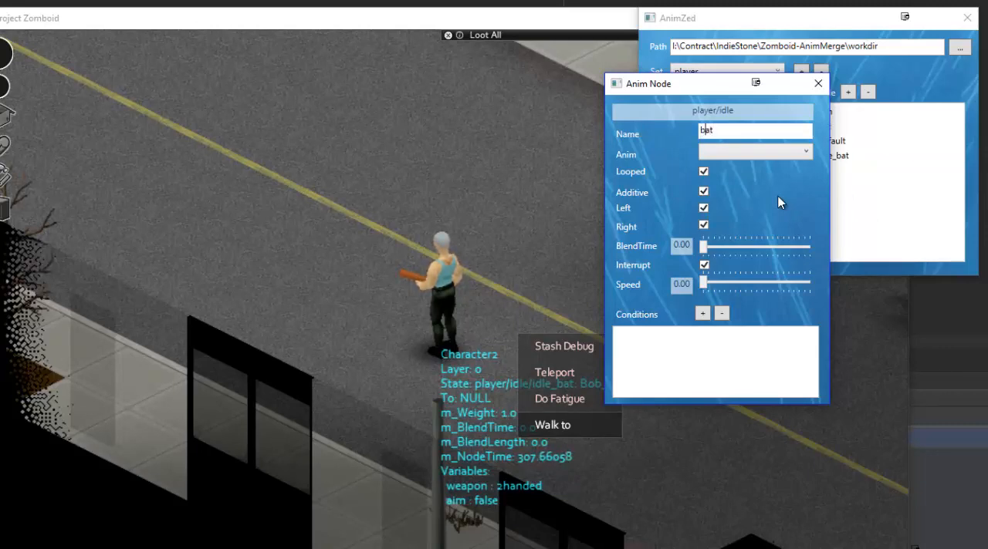
pyautogui.press('Left')
pyautogui.write('aim_')
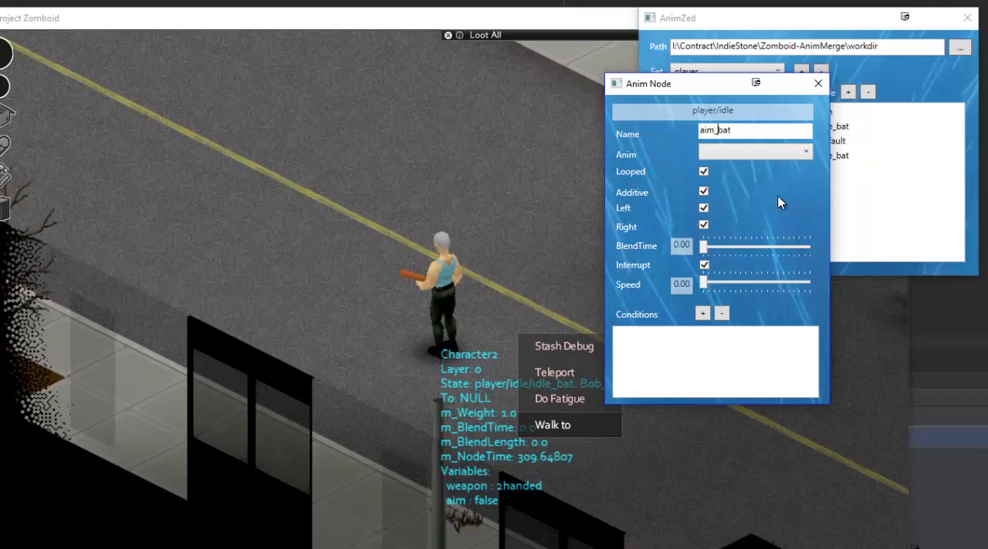
# Configure the aim_bat node with the Bob_IdleAimBat animation, Additive and Interrupt turned off, and a speed of 0.97.
pyautogui.click(781, 152)
pyautogui.scroll(-20, 770, 282)
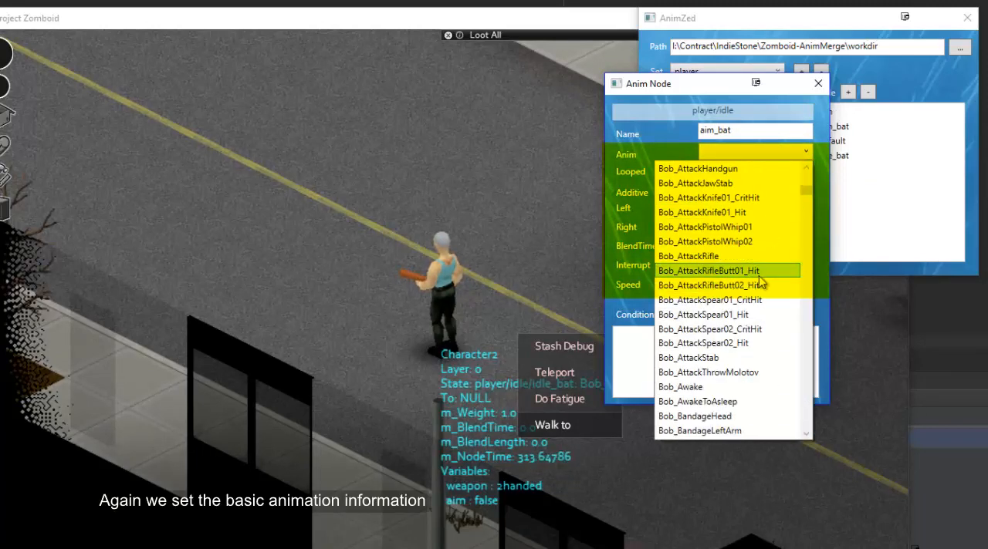
pyautogui.scroll(-10, 737, 283)
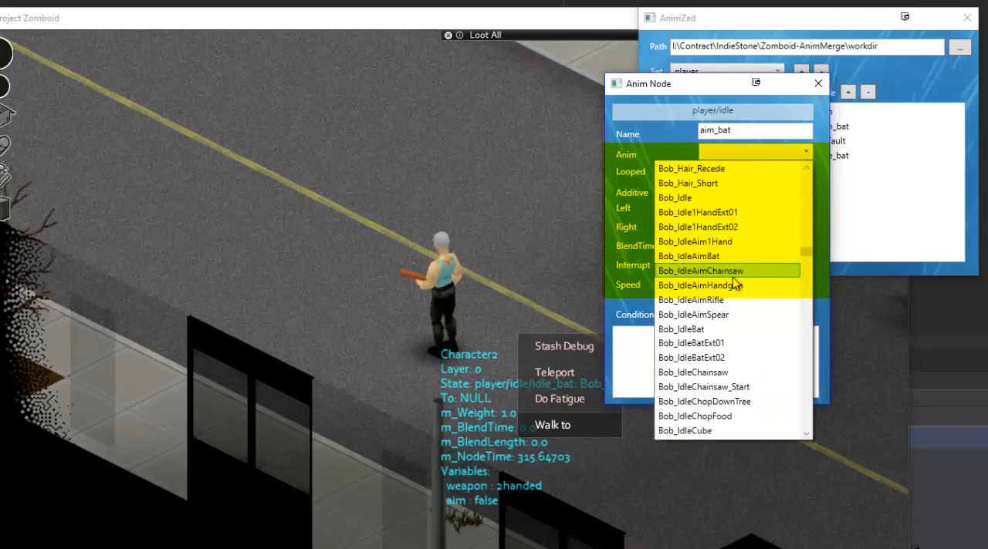
pyautogui.scroll(-3, 735, 280)
pyautogui.scroll(10, 735, 281)
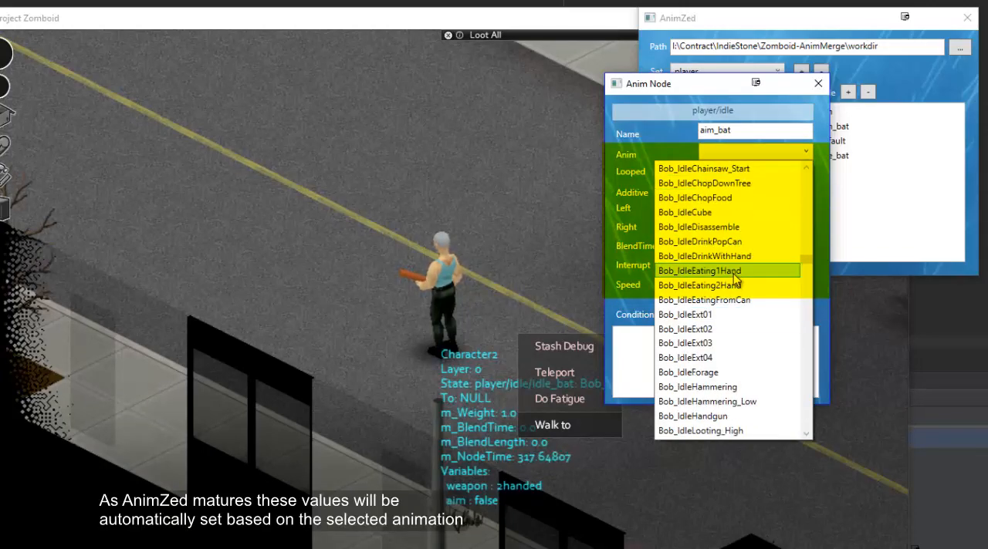
pyautogui.click(726, 256)
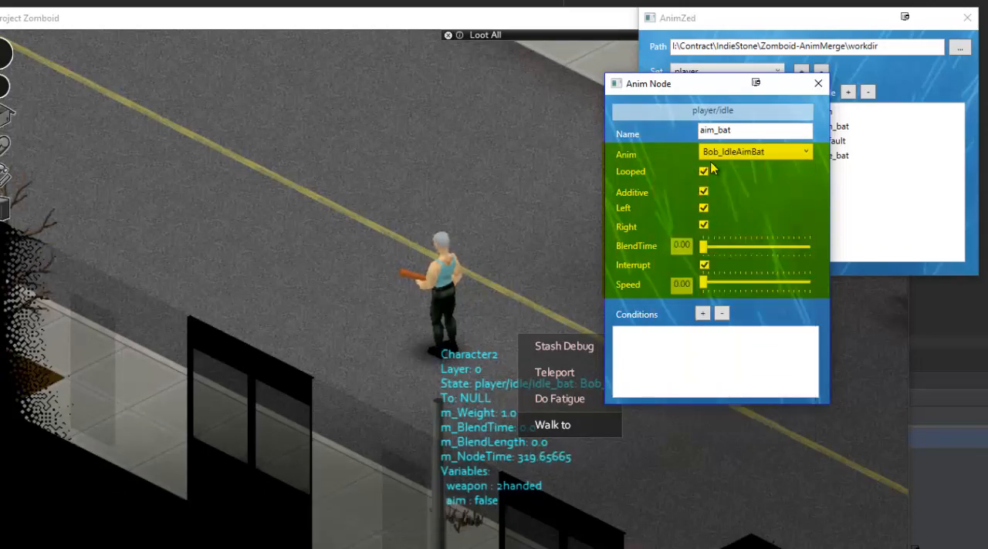
pyautogui.click(703, 193)
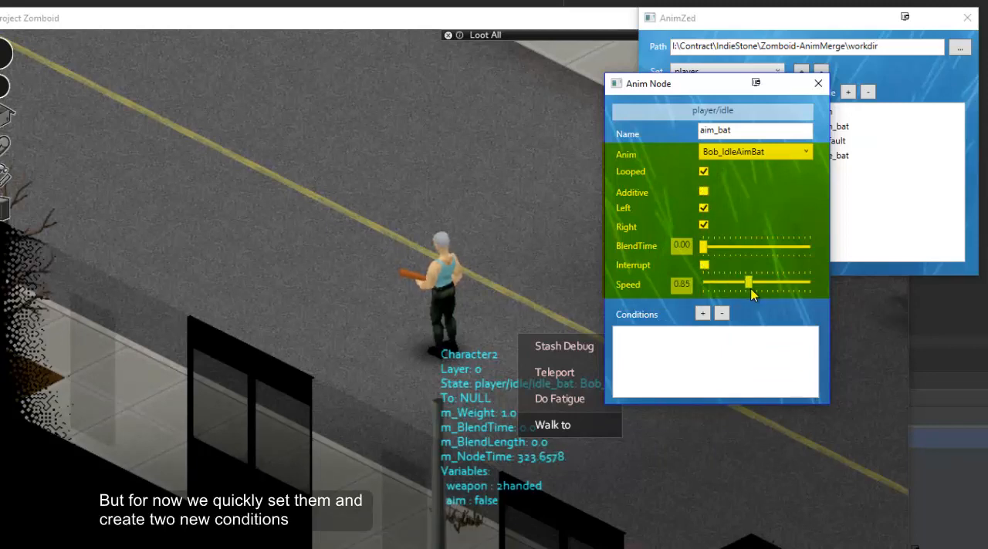
pyautogui.moveTo(752, 293); pyautogui.dragTo(757, 287)
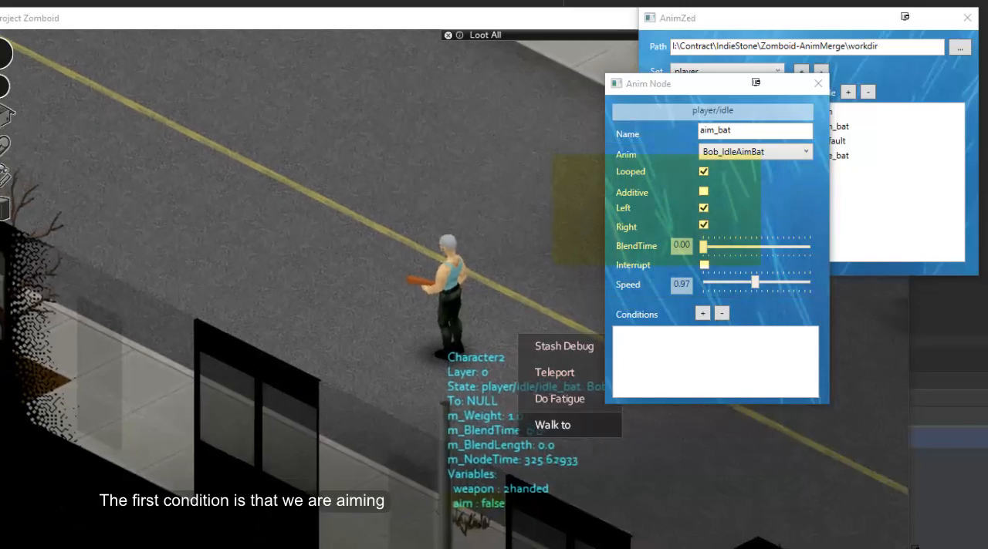
# Add a condition to the aim_bat node with key aim, type Bool and value True.
pyautogui.click(702, 313)
pyautogui.moveTo(669, 195); pyautogui.dragTo(537, 192)
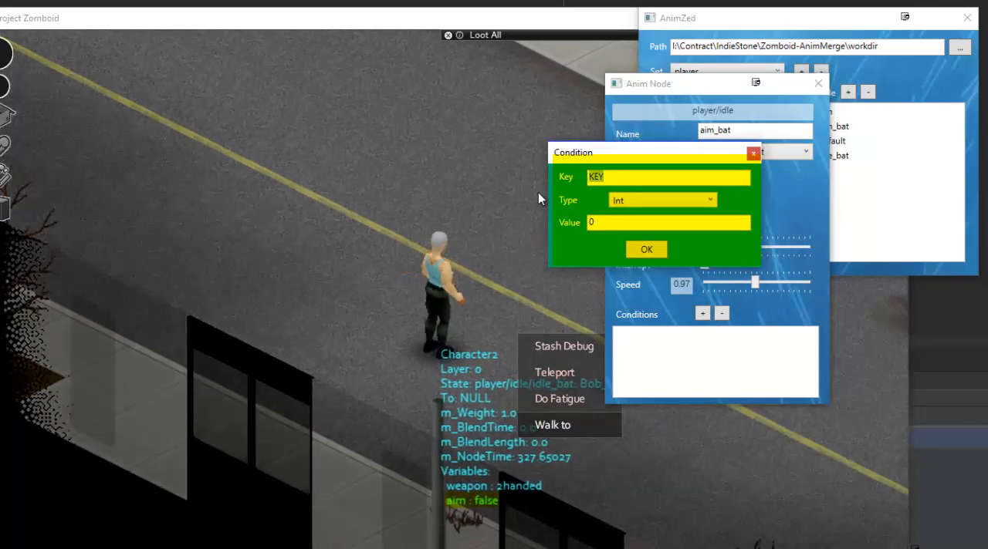
pyautogui.write('aim')
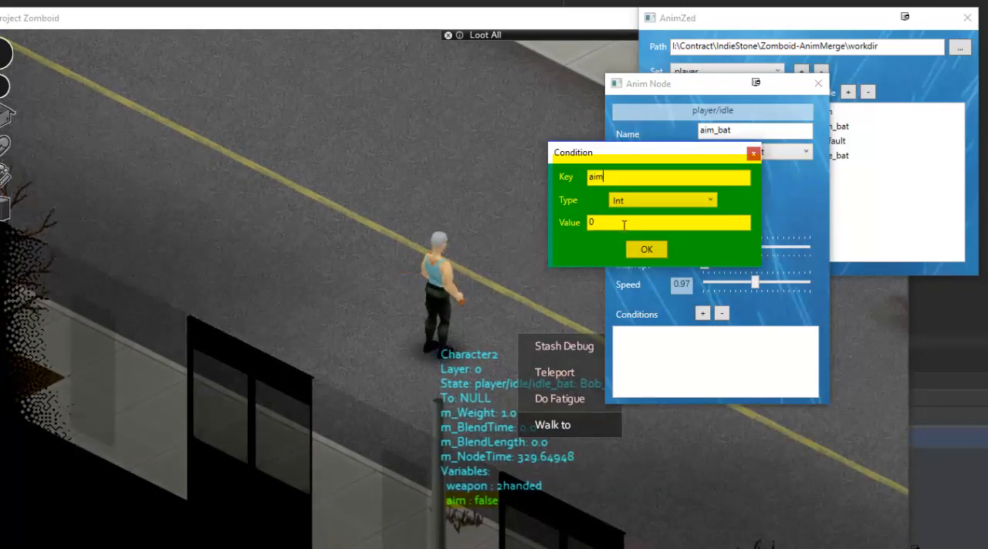
pyautogui.click(635, 203)
pyautogui.click(631, 246)
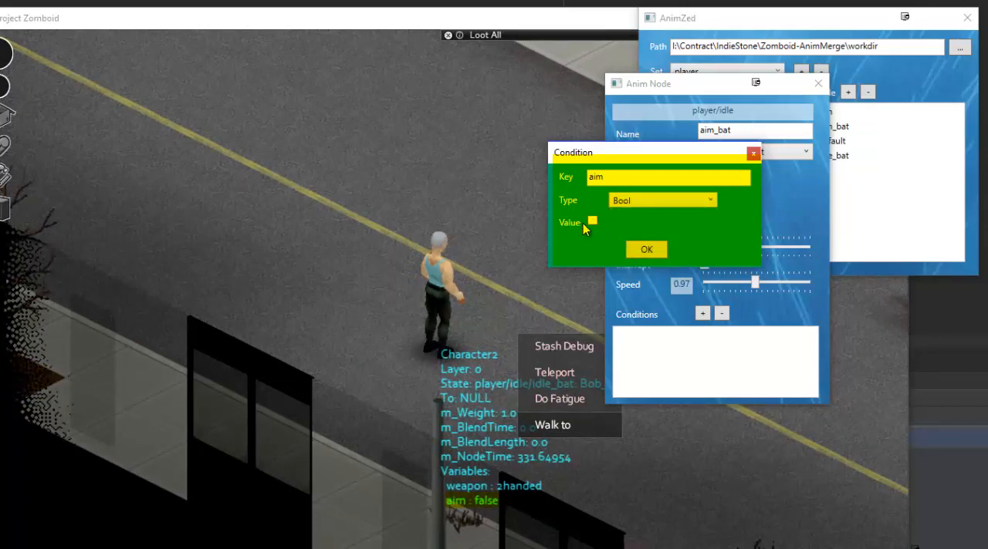
pyautogui.click(591, 221)
pyautogui.click(636, 252)
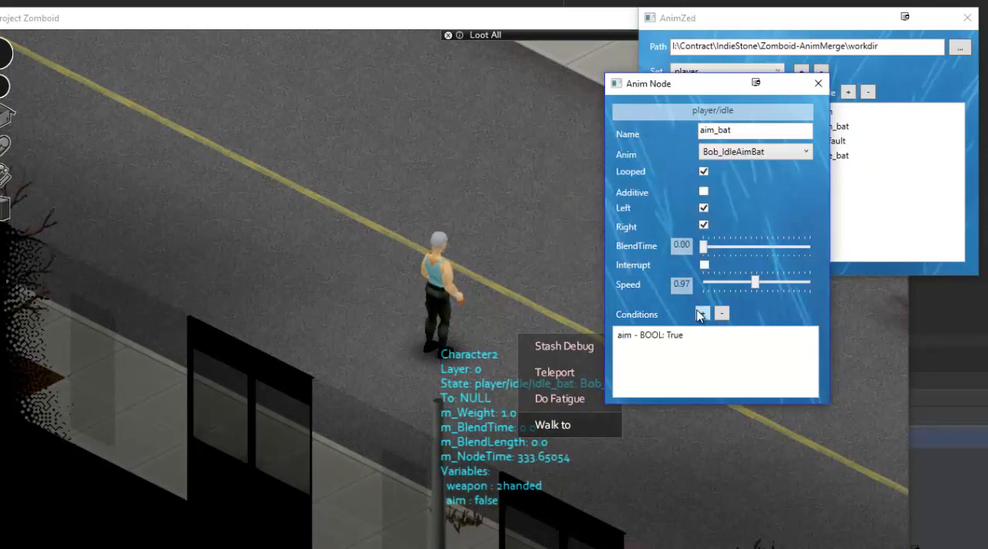
# Add a second condition to the aim_bat node with key weapon, type String and value 2handed, and close the node editor.
pyautogui.click(701, 314)
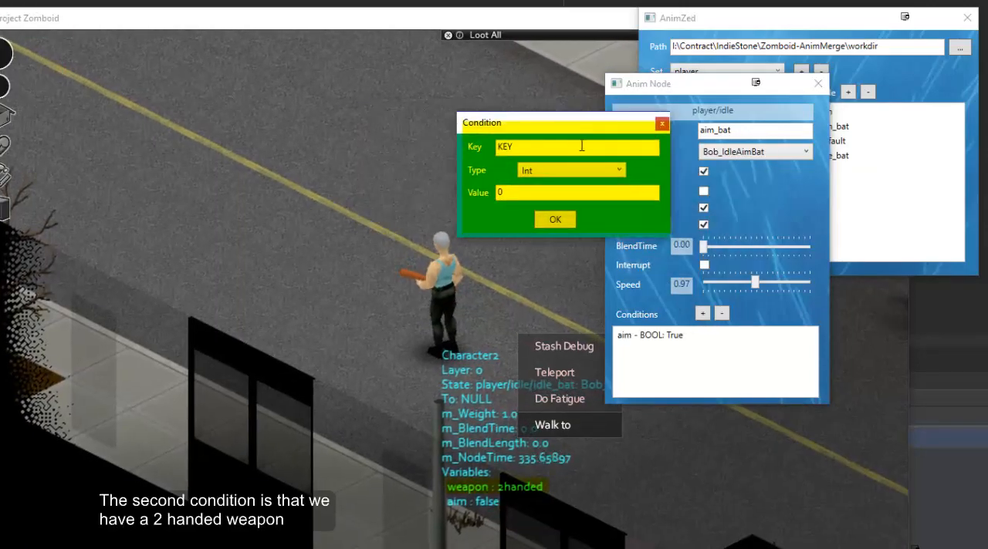
pyautogui.doubleClick(582, 146)
pyautogui.write('weapo')
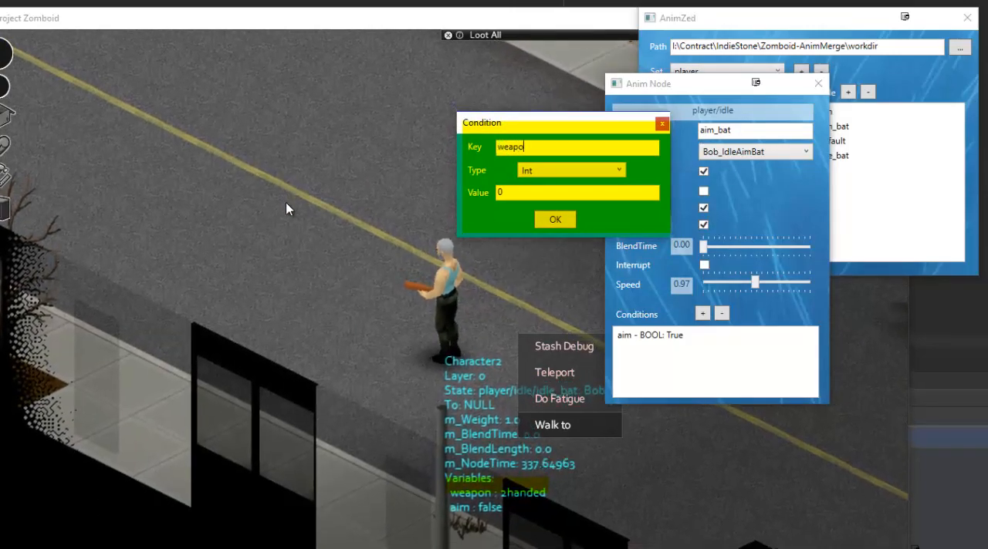
pyautogui.write('n')
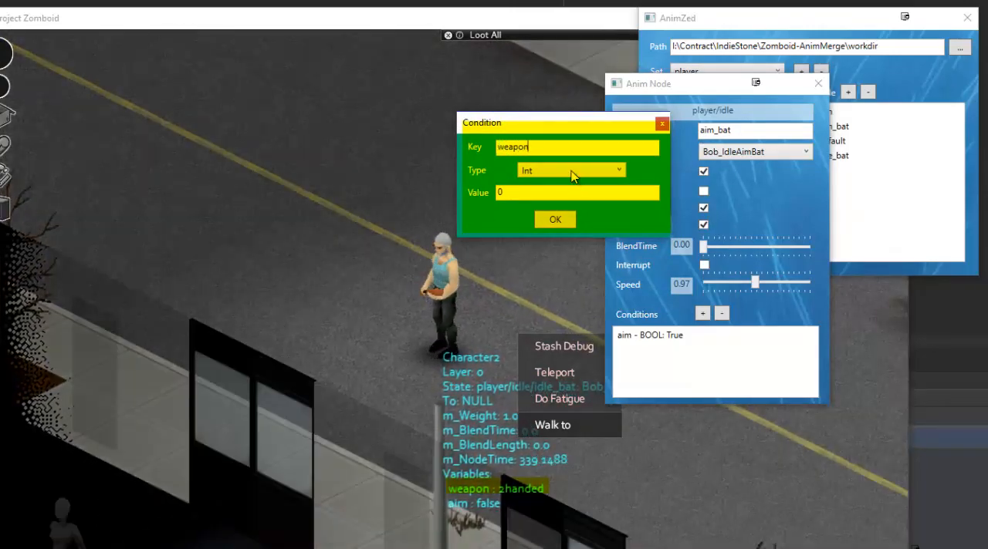
pyautogui.click(573, 171)
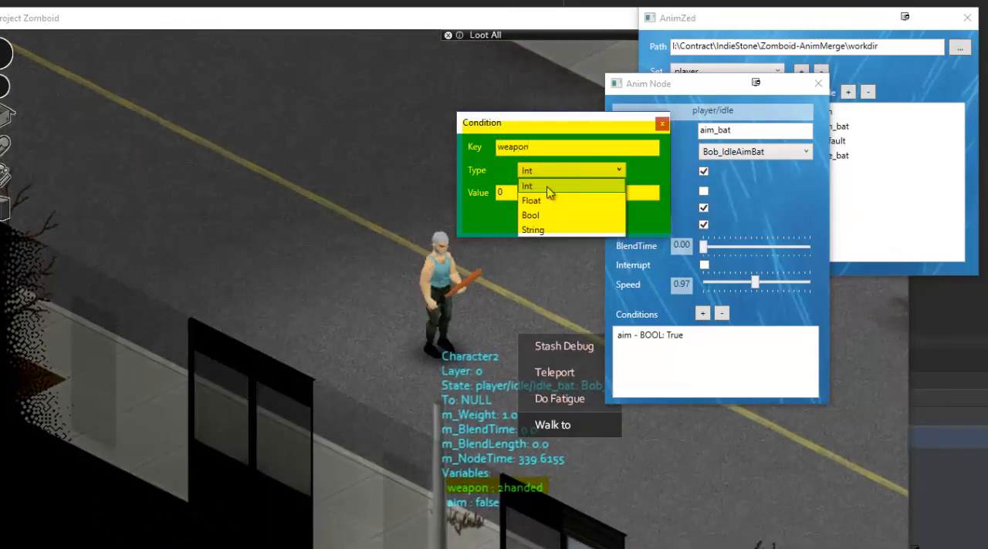
pyautogui.click(532, 230)
pyautogui.press('Tab')
pyautogui.write('2')
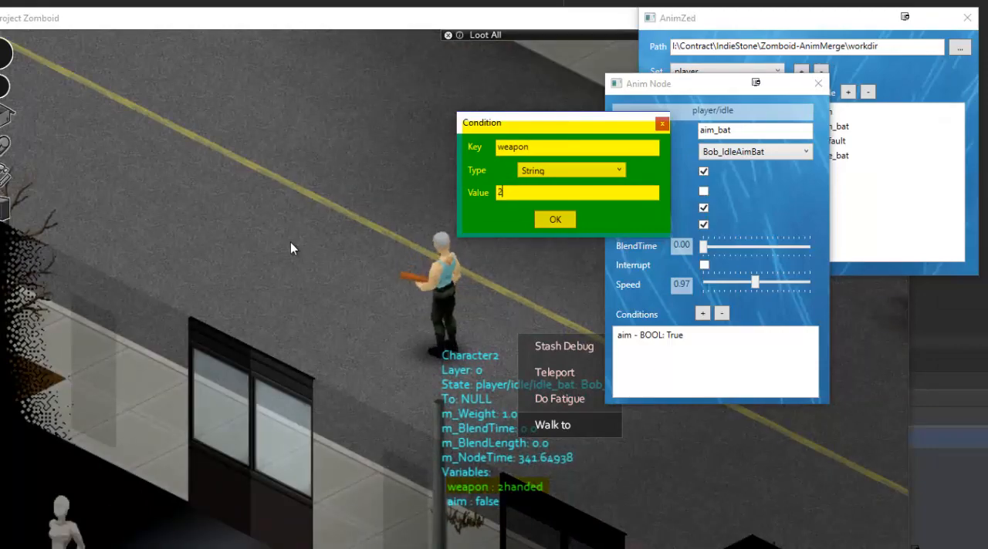
pyautogui.write('handed')
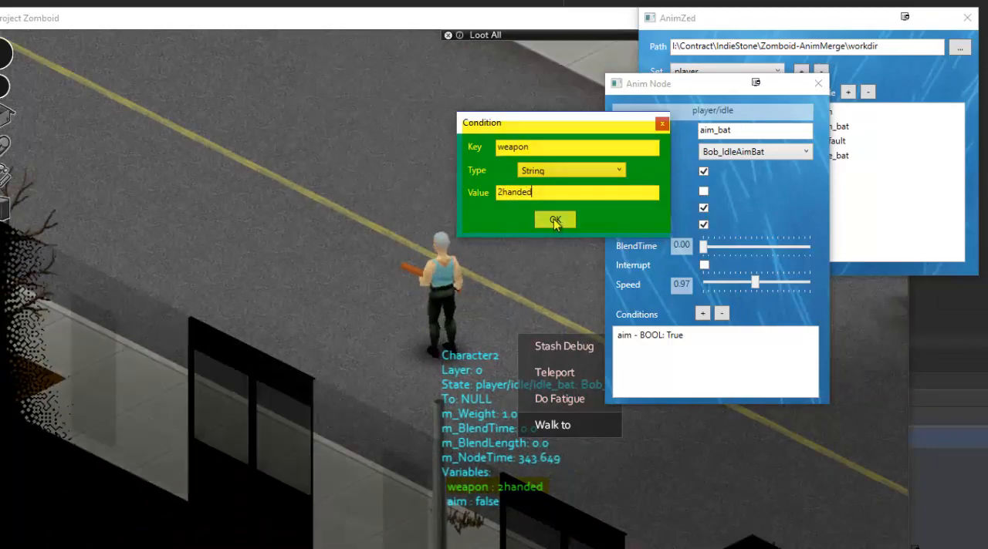
pyautogui.click(554, 221)
pyautogui.click(818, 84)
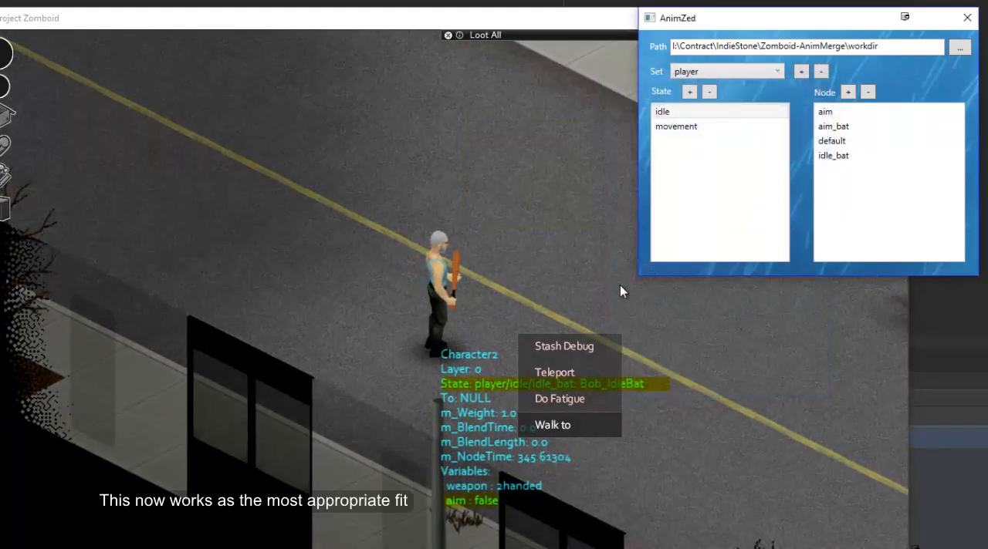
# Switch to the Project Zomboid game, toggle aiming to test the aim_bat node with the bat, and return to AnimZed.
pyautogui.click(373, 376)
pyautogui.rightClick(374, 375)
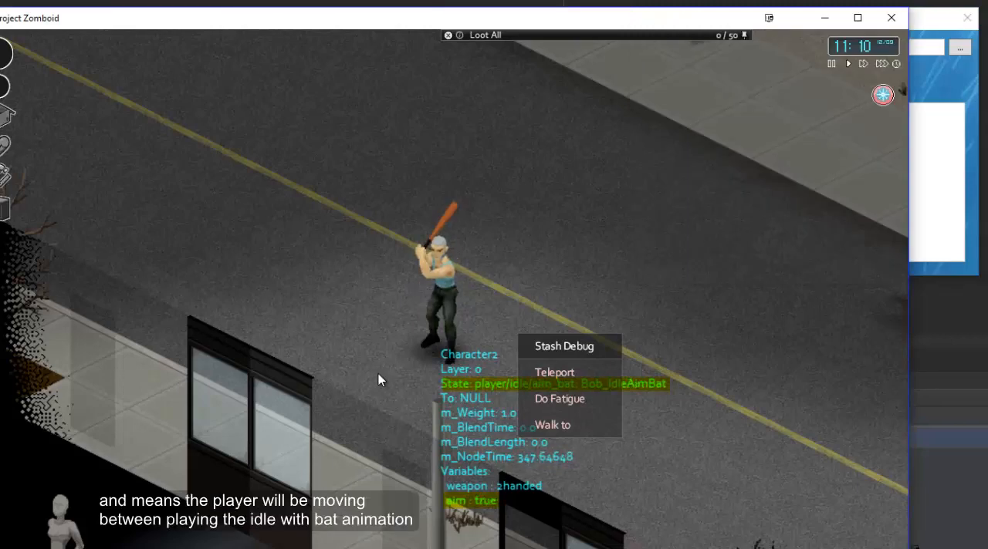
pyautogui.press('ctrl')
pyautogui.press('ctrl')
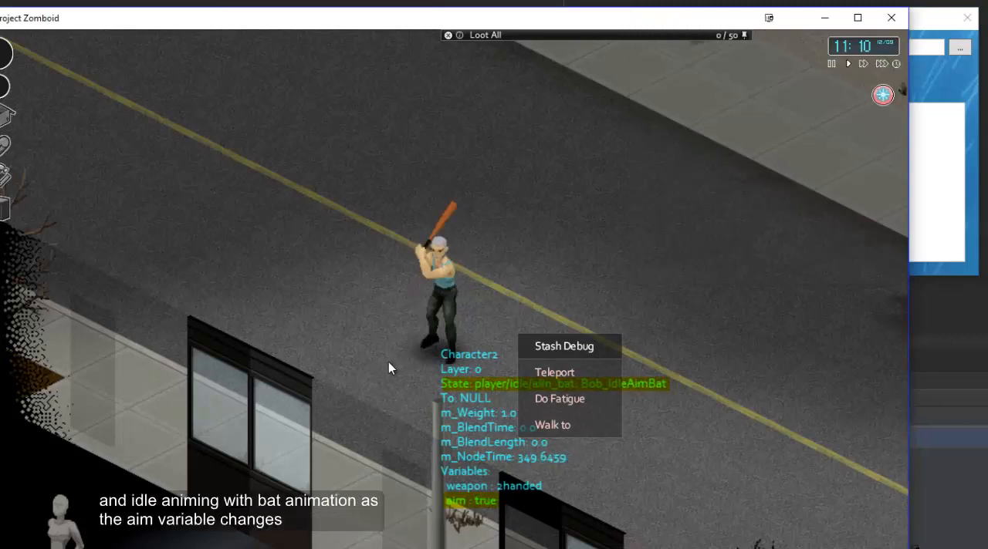
pyautogui.press('ctrl')
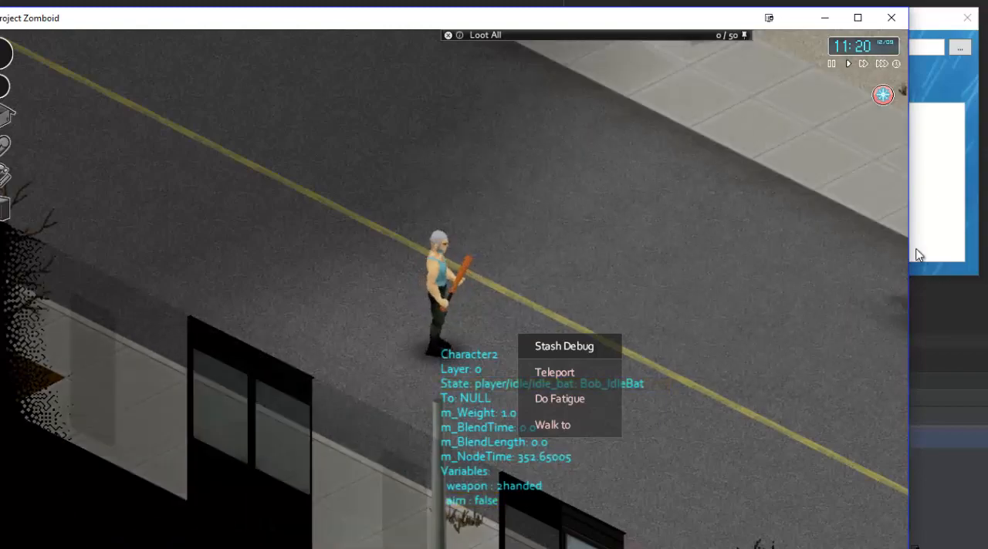
pyautogui.click(926, 247)
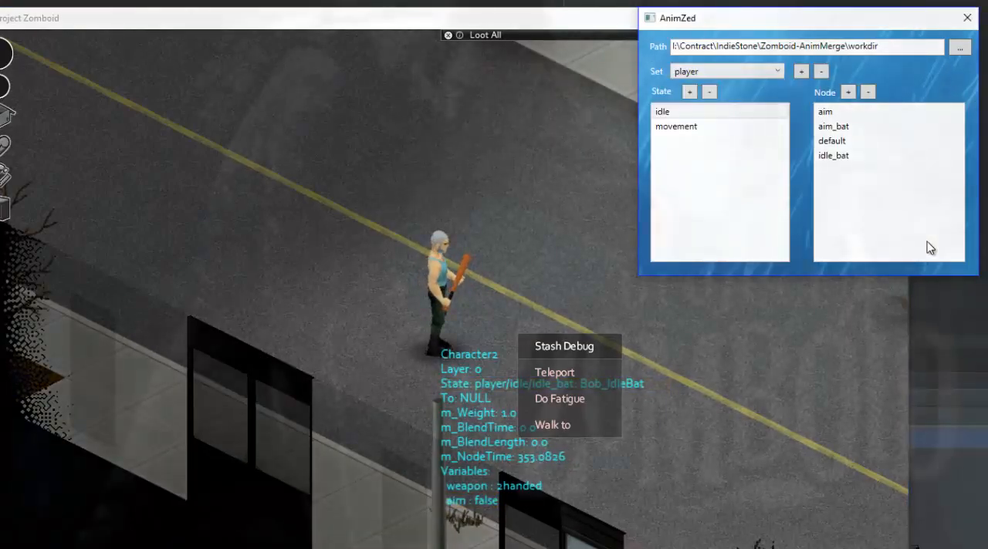